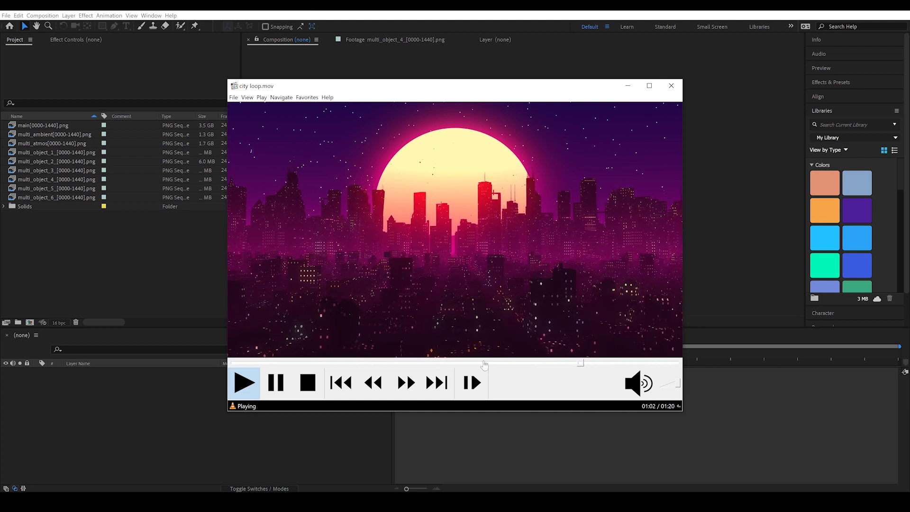
# - Pause the city loop.mov reference in VLC and return to After Effects
pyautogui.press('space')
pyautogui.click(138, 244)
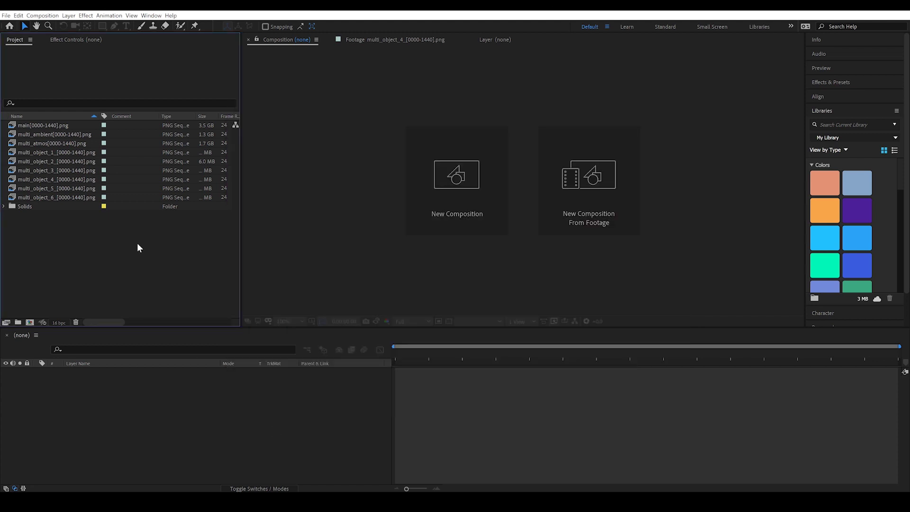
# - Create a multi_ambient composition from the multi_ambient footage
pyautogui.click(50, 136)
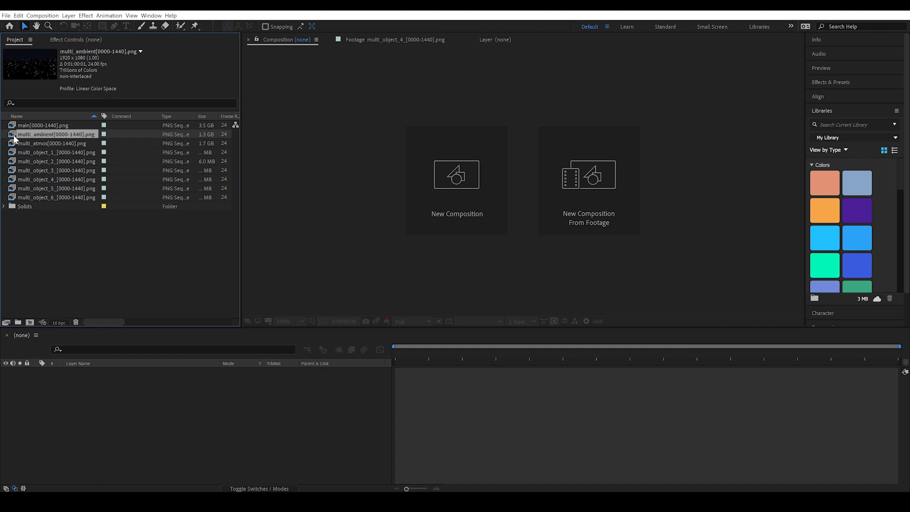
pyautogui.moveTo(15, 139); pyautogui.dragTo(34, 324)
pyautogui.moveTo(34, 325); pyautogui.dragTo(33, 324)
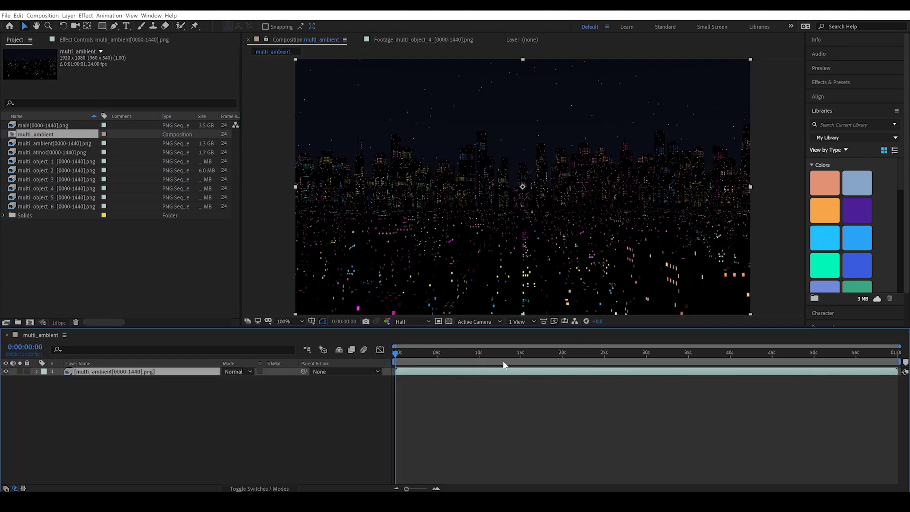
# - Keep the project working space colour depth at 16 bits per channel
pyautogui.click(386, 322)
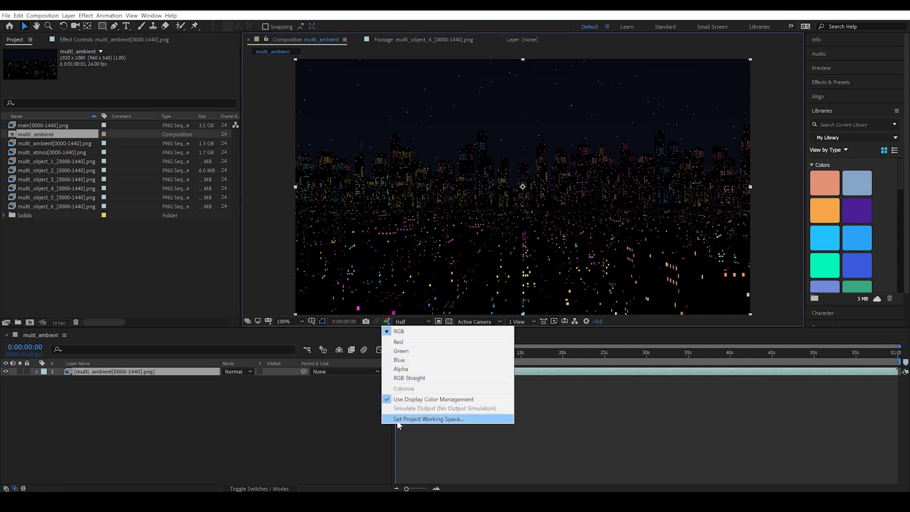
pyautogui.click(357, 416)
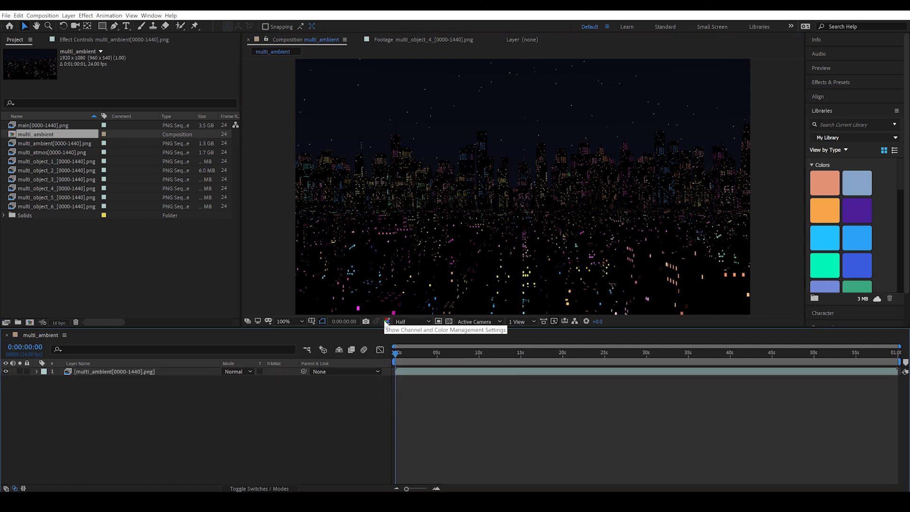
pyautogui.click(385, 322)
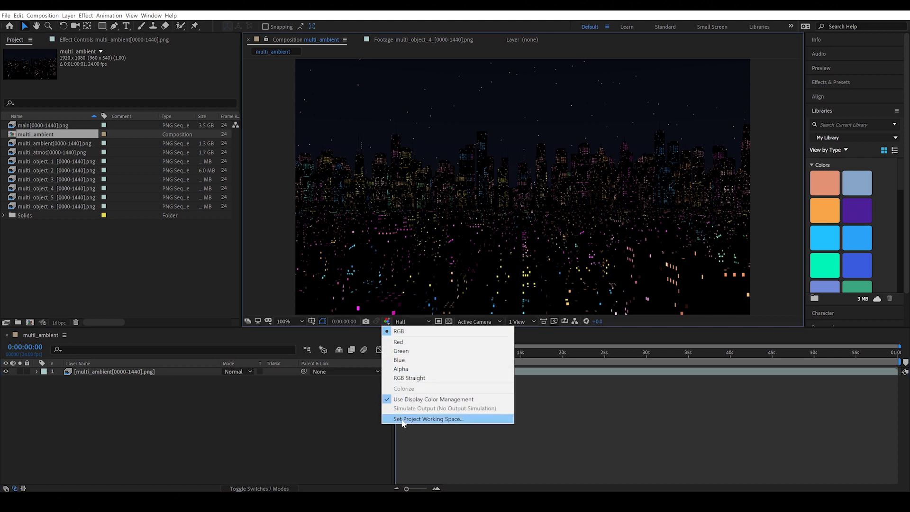
pyautogui.click(402, 419)
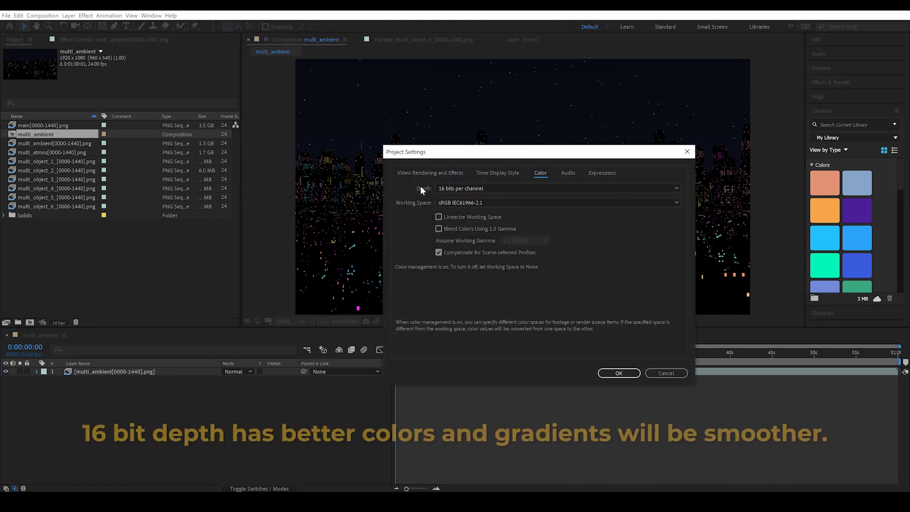
pyautogui.click(452, 188)
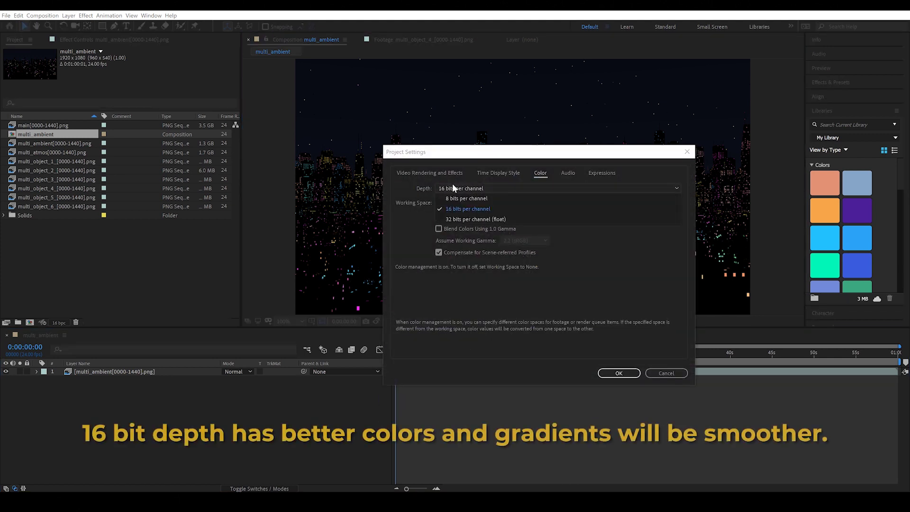
pyautogui.click(464, 209)
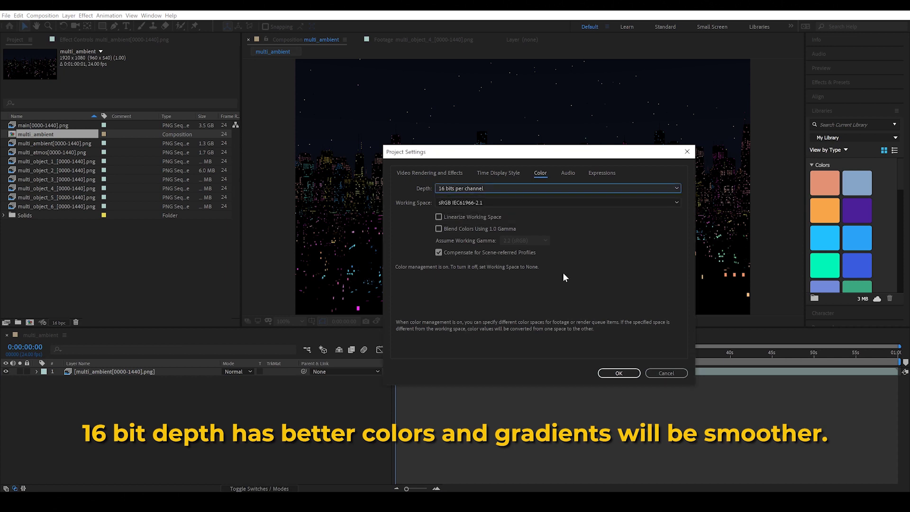
pyautogui.press('Return')
# - Place multi_atmos above the ambient layer in Screen mode, after trying Add, at 100% opacity
pyautogui.moveTo(67, 153); pyautogui.dragTo(141, 373)
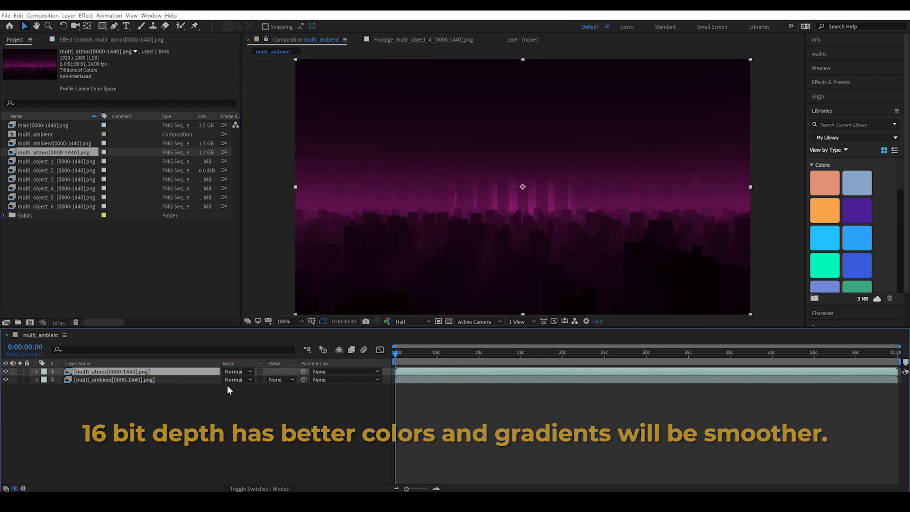
pyautogui.click(231, 372)
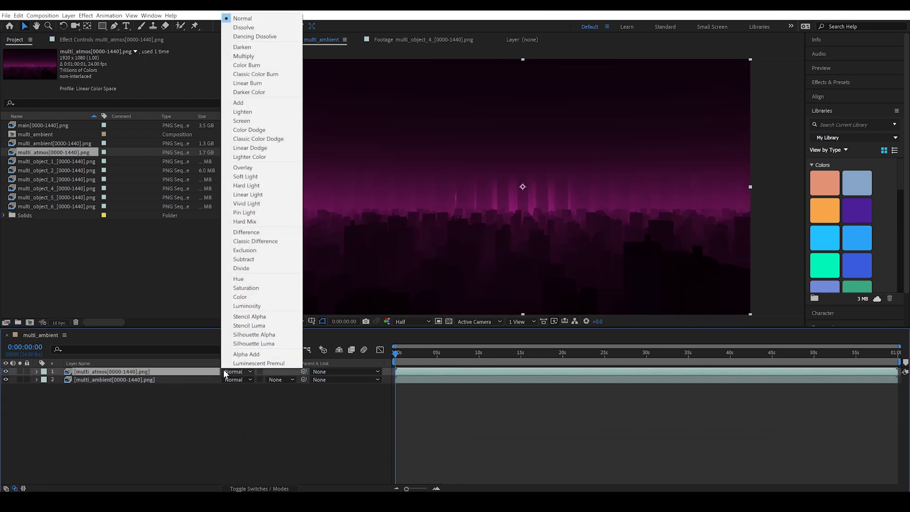
pyautogui.click(252, 123)
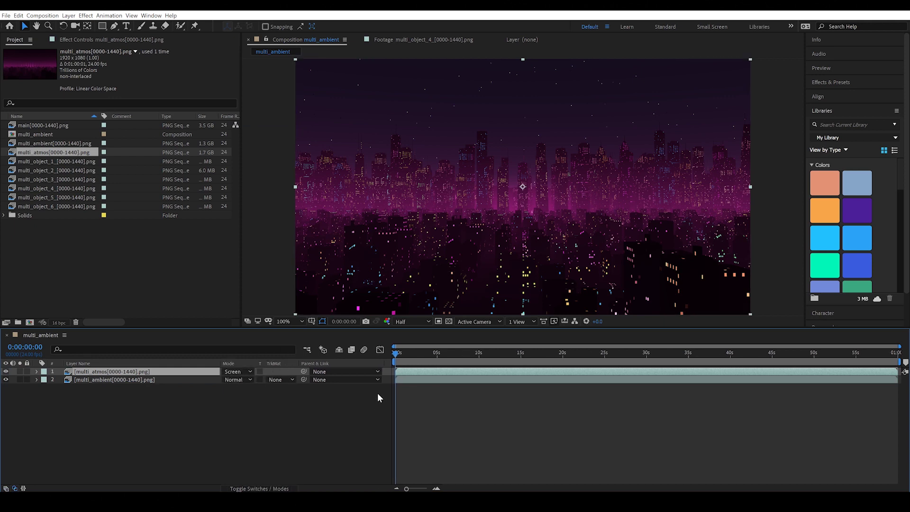
pyautogui.click(233, 371)
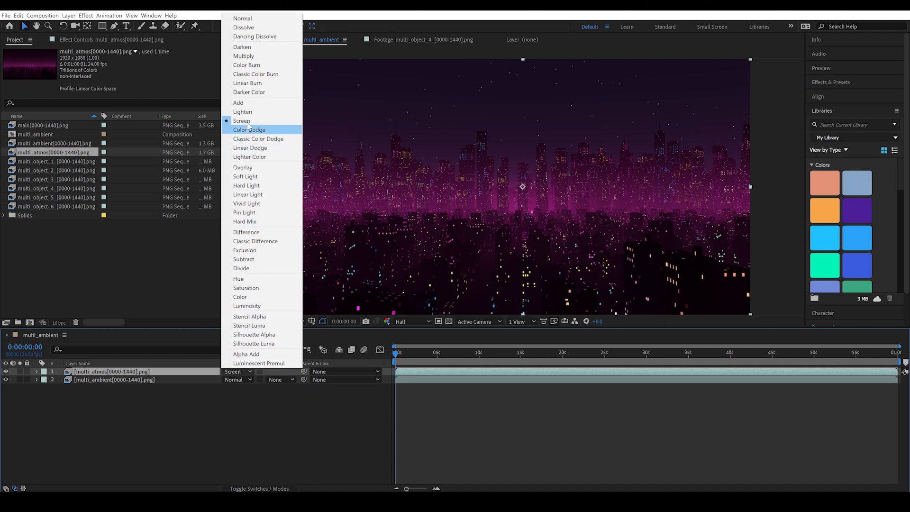
pyautogui.click(239, 103)
pyautogui.click(241, 371)
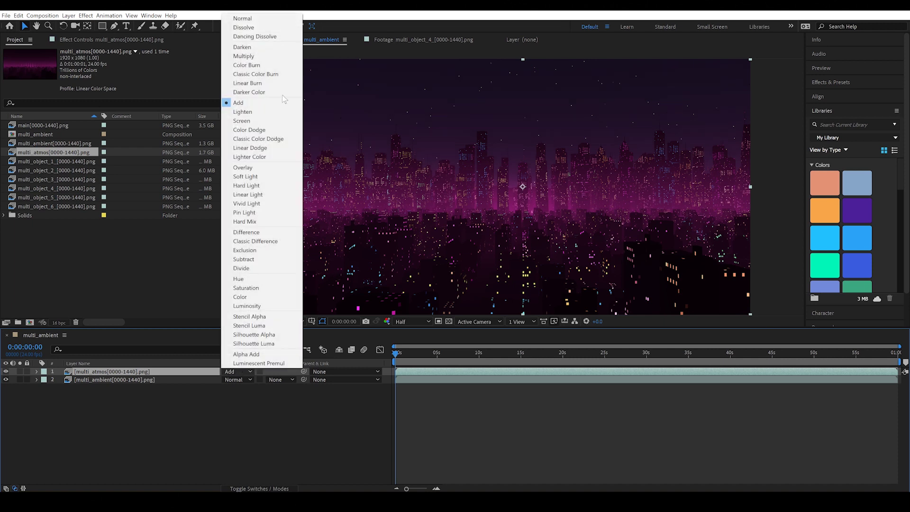
pyautogui.click(265, 118)
pyautogui.press('t')
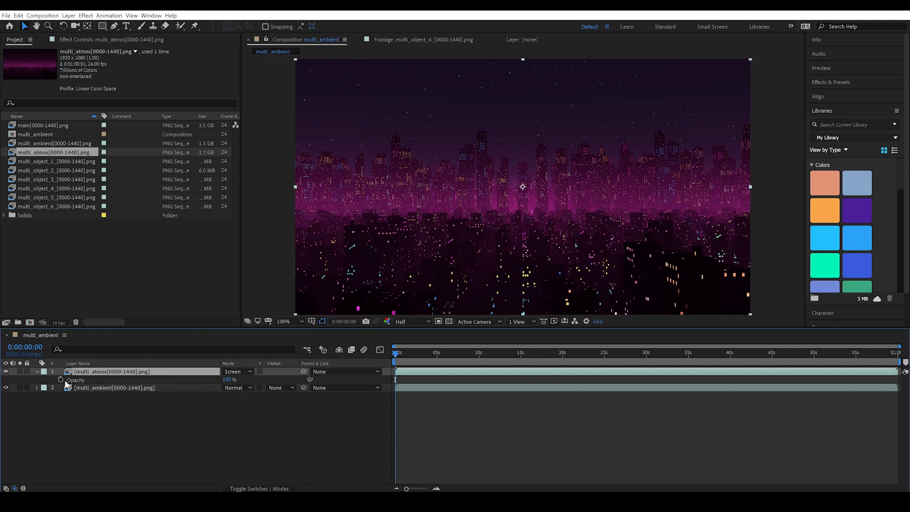
pyautogui.moveTo(228, 379); pyautogui.dragTo(328, 376)
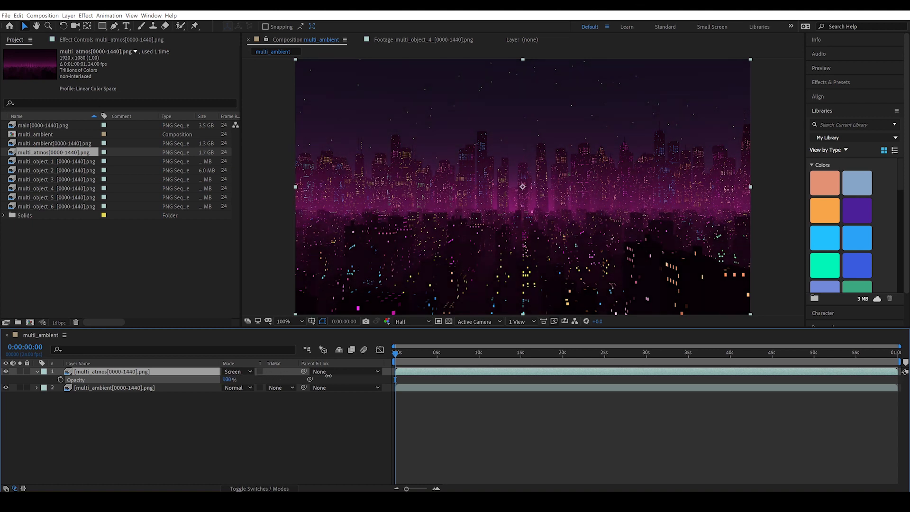
# - Apply Hue/Saturation to multi_atmos, try a redder hue, revert Master Hue to 0, and compare with the reference
pyautogui.rightClick(142, 372)
pyautogui.moveTo(175, 270)
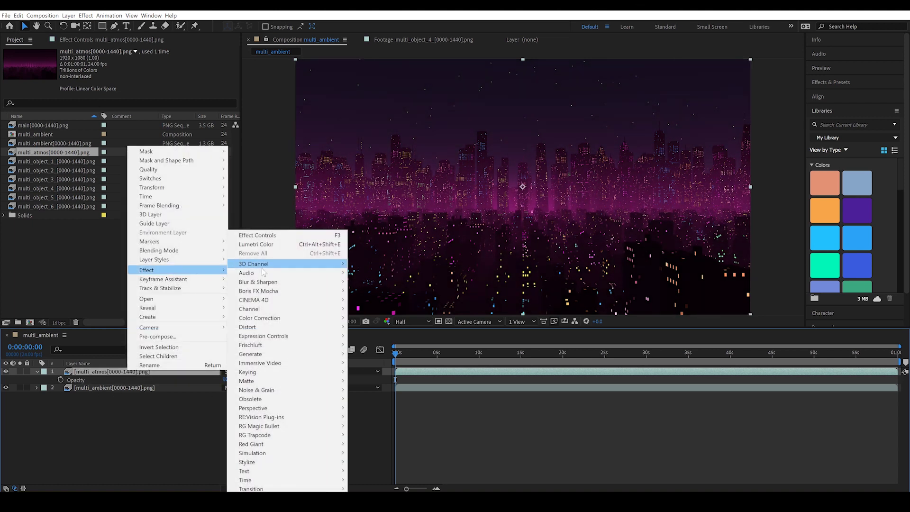
pyautogui.moveTo(272, 319)
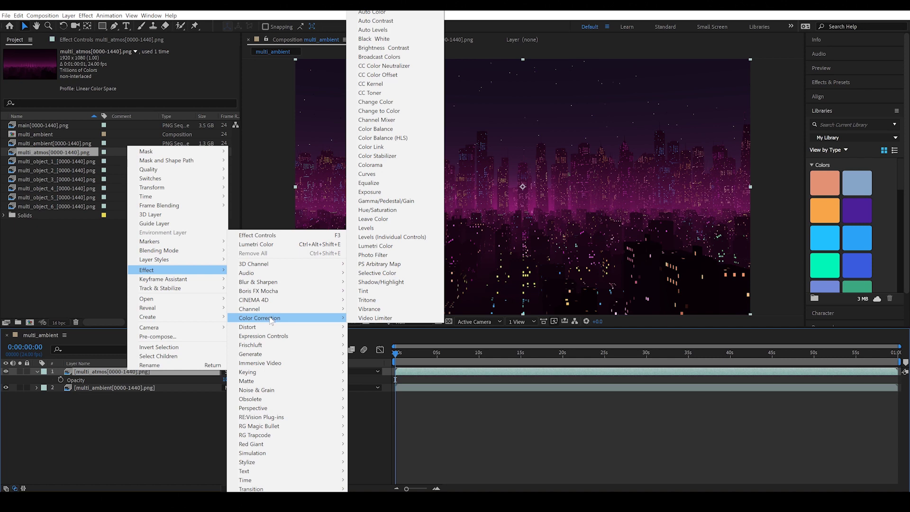
pyautogui.click(377, 210)
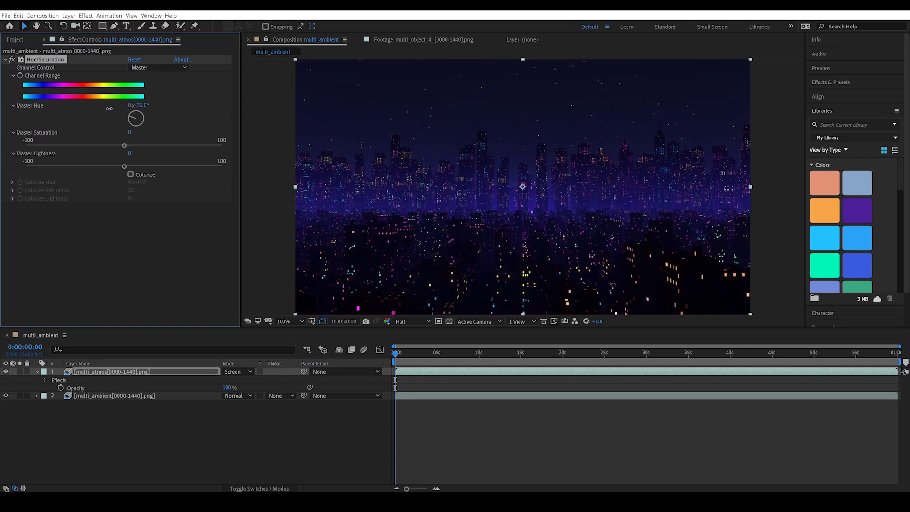
pyautogui.moveTo(109, 108); pyautogui.dragTo(168, 115)
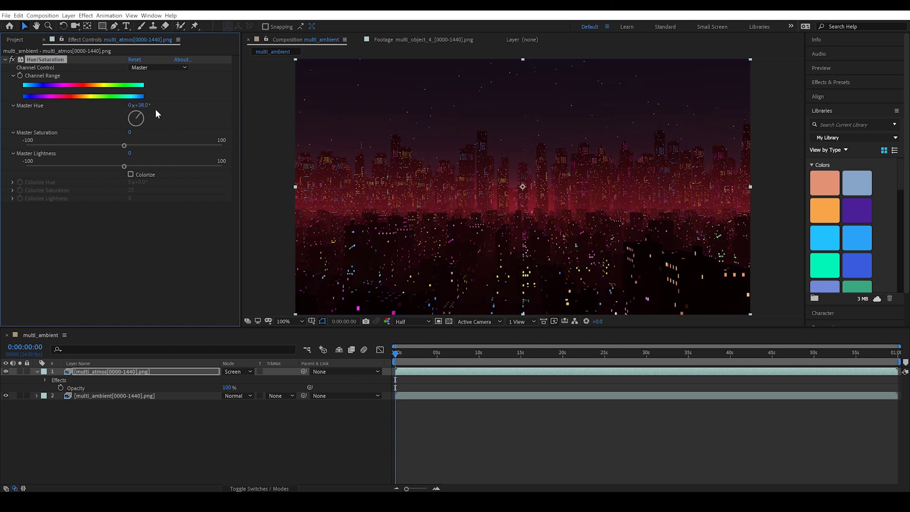
pyautogui.hotkey('ctrl', 'z')
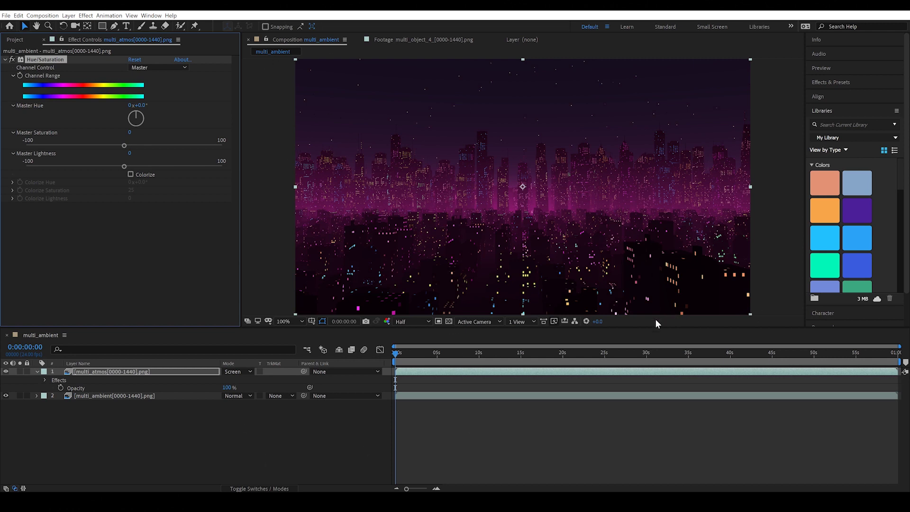
pyautogui.hotkey('alt', 'Tab')
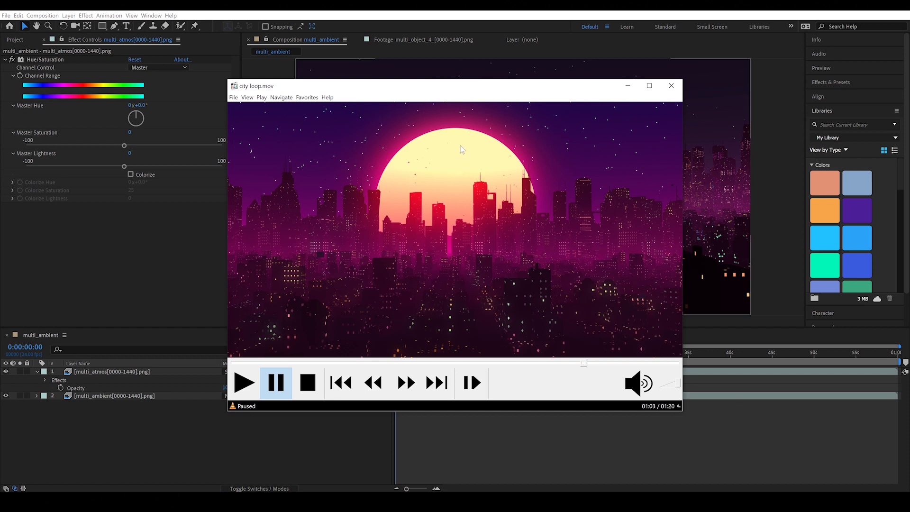
pyautogui.click(127, 428)
# - Create a new white solid layer named 'sun'
pyautogui.rightClick(139, 429)
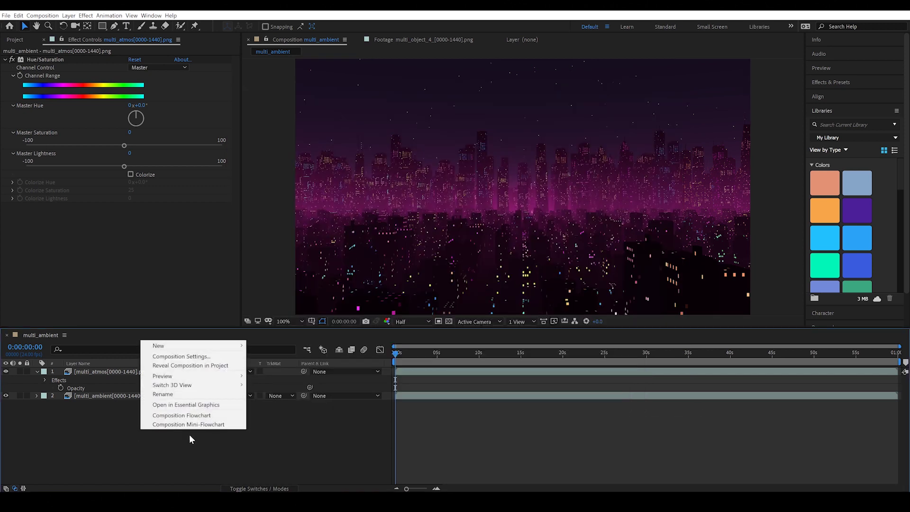
pyautogui.moveTo(178, 347)
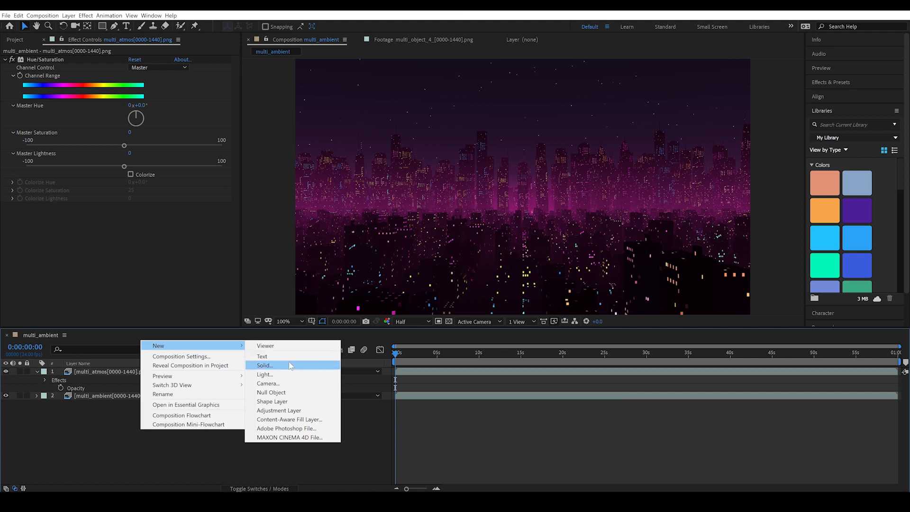
pyautogui.click(264, 366)
pyautogui.write('su')
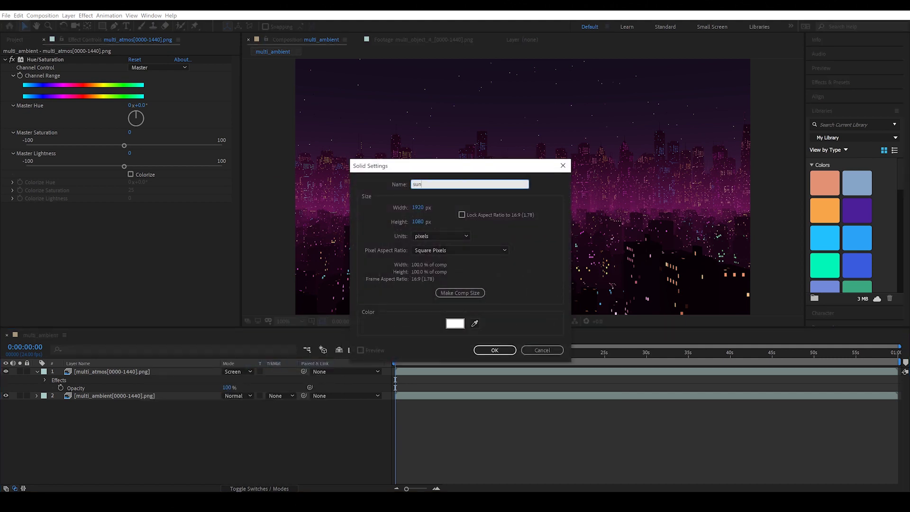
pyautogui.write('n')
pyautogui.press('Return')
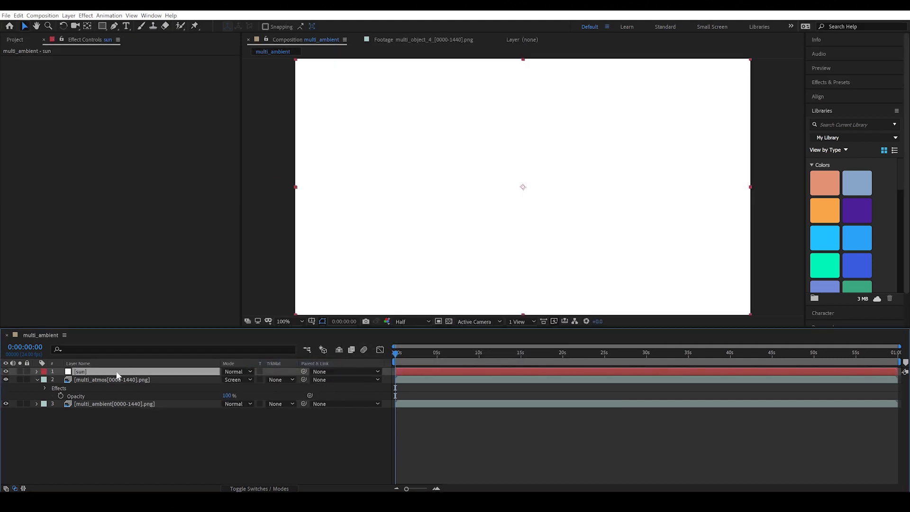
# - Mask the sun solid with a slightly enlarged circular ellipse mask
pyautogui.click(102, 26)
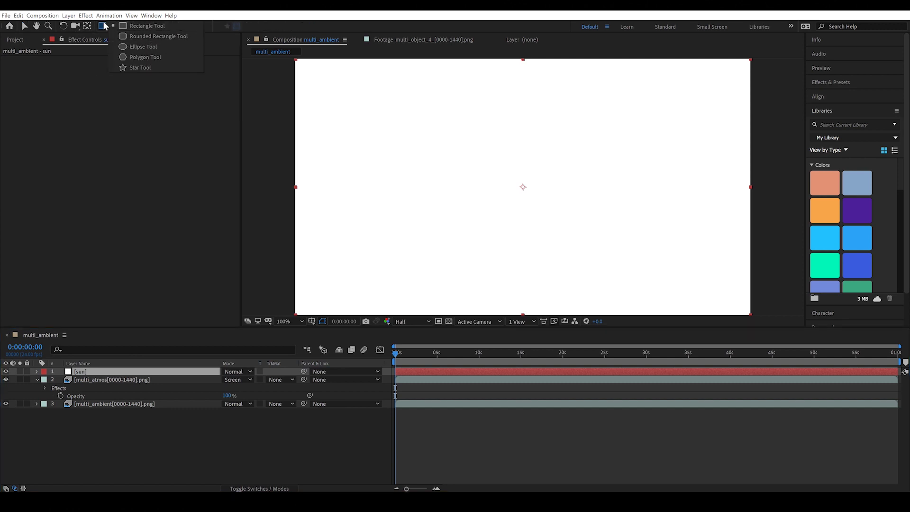
pyautogui.click(140, 48)
pyautogui.moveTo(523, 187); pyautogui.dragTo(592, 261)
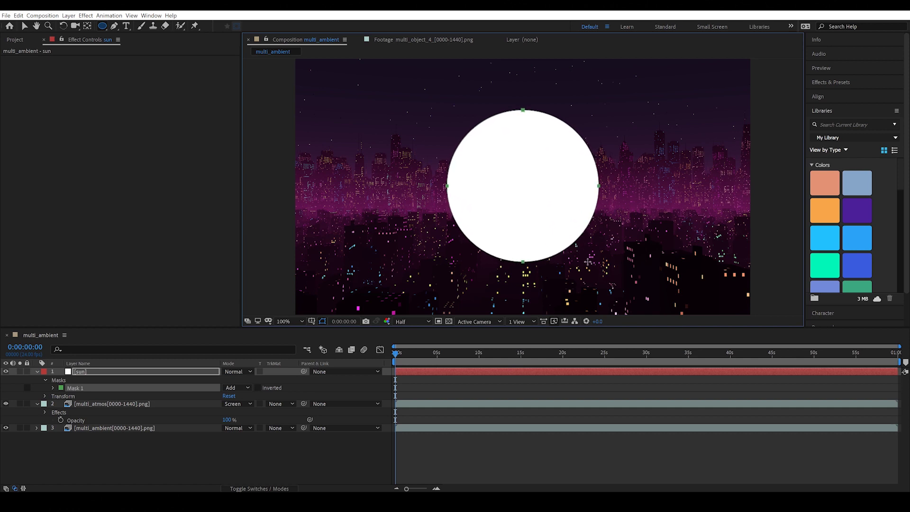
pyautogui.moveTo(587, 261); pyautogui.dragTo(589, 263)
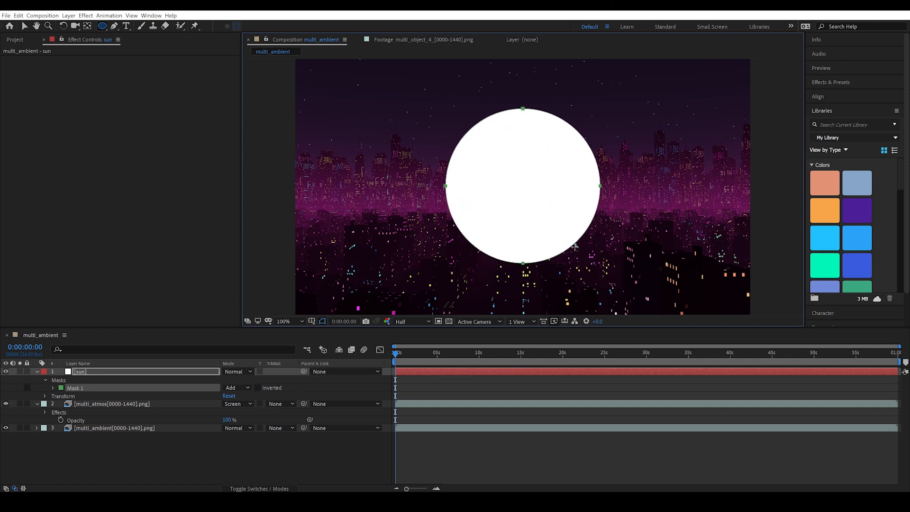
# - Nudge the sun layer upward twice so it sits higher above the skyline
pyautogui.press('v')
pyautogui.click(559, 257)
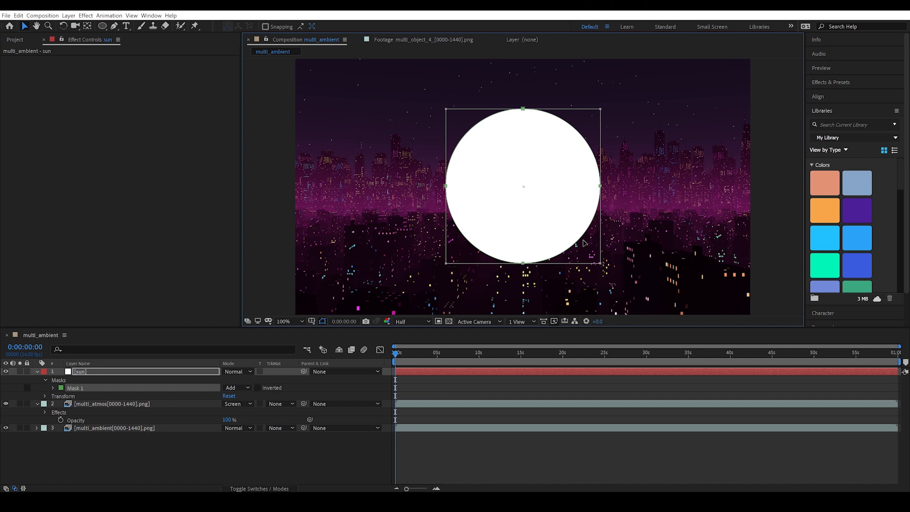
pyautogui.press('Up')
pyautogui.press('Up')
pyautogui.press('Up')
pyautogui.press('Up')
pyautogui.press('Up')
pyautogui.press('Up')
pyautogui.press('Up')
pyautogui.press('Up')
pyautogui.press('Up')
pyautogui.press('Up')
pyautogui.press('Up')
pyautogui.press('Up')
pyautogui.press('Up')
pyautogui.press('Up')
pyautogui.press('Up')
pyautogui.press('Up')
pyautogui.press('Up')
pyautogui.press('Up')
pyautogui.press('Up')
pyautogui.press('Up')
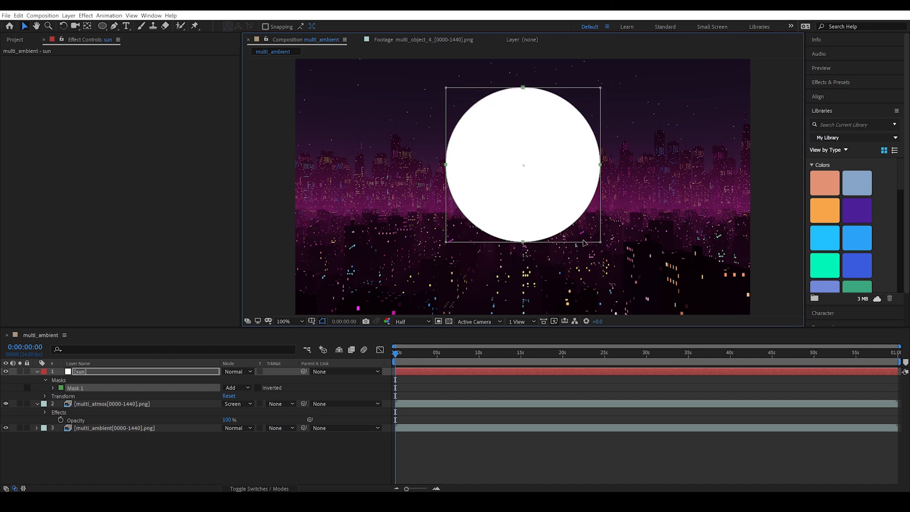
pyautogui.press('Up')
pyautogui.press('Up')
pyautogui.press('Up')
pyautogui.press('Up')
pyautogui.press('Up')
pyautogui.press('Up')
pyautogui.press('Up')
pyautogui.press('Up')
pyautogui.press('Up')
pyautogui.press('Up')
pyautogui.press('Up')
pyautogui.press('Up')
pyautogui.press('Up')
pyautogui.press('Up')
pyautogui.press('Up')
pyautogui.press('Up')
pyautogui.press('Up')
pyautogui.press('Up')
pyautogui.press('Up')
pyautogui.press('Up')
pyautogui.press('Up')
pyautogui.press('Up')
pyautogui.press('Up')
pyautogui.press('Up')
pyautogui.press('Up')
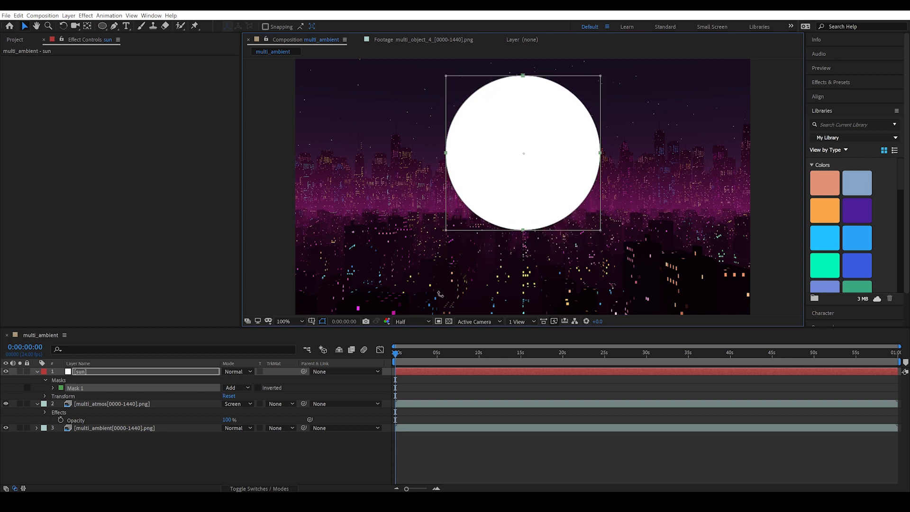
pyautogui.click(109, 385)
pyautogui.rightClick(92, 373)
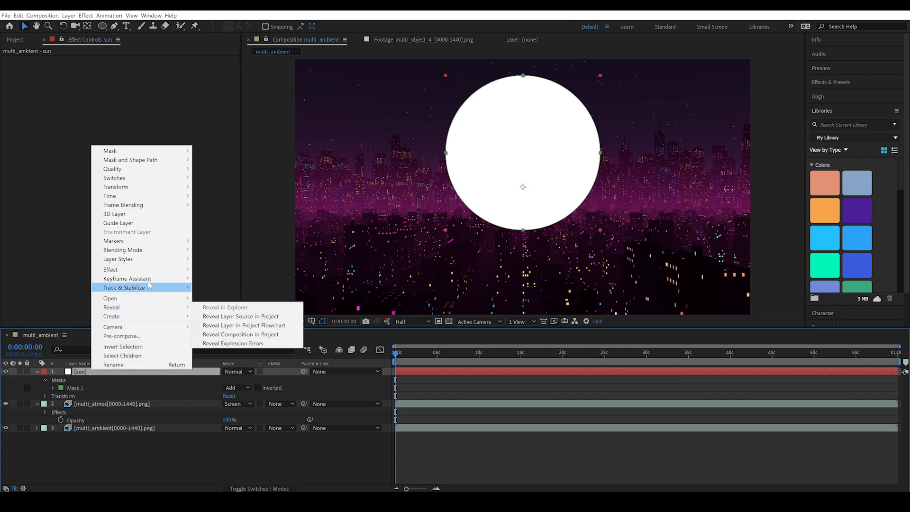
# - Add a Gradient Ramp to the sun with a pale yellow FFDE84 start colour
pyautogui.moveTo(144, 272)
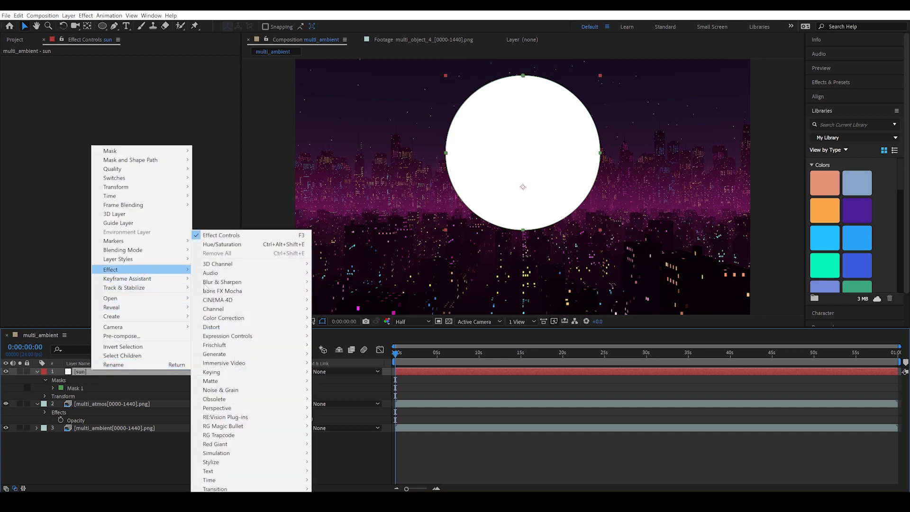
pyautogui.moveTo(256, 355)
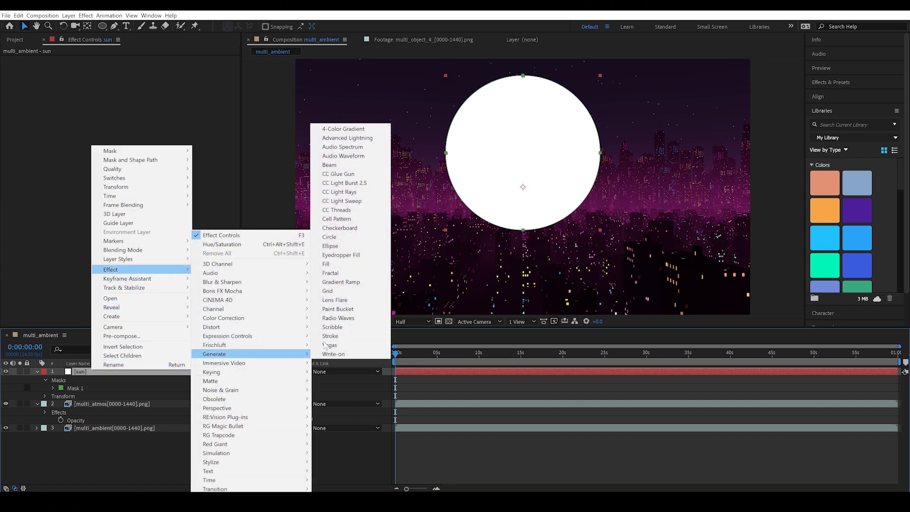
pyautogui.click(341, 282)
pyautogui.click(136, 74)
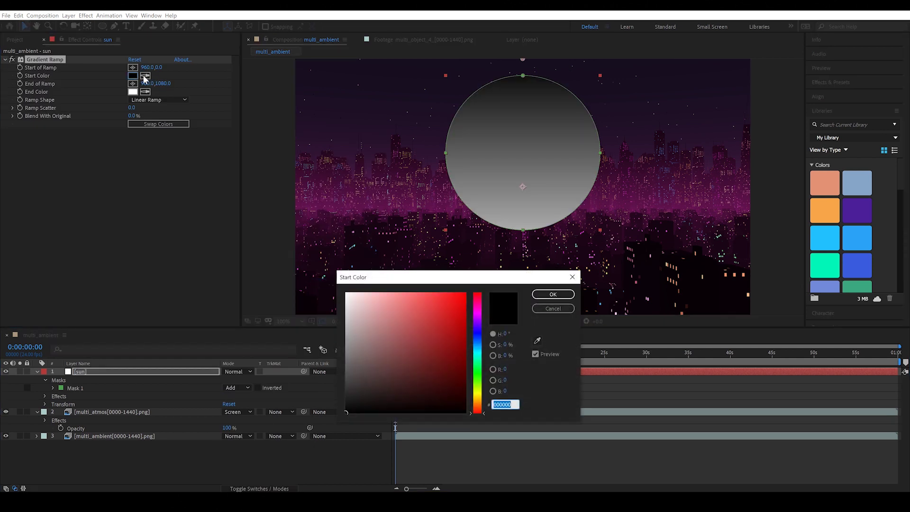
pyautogui.click(479, 398)
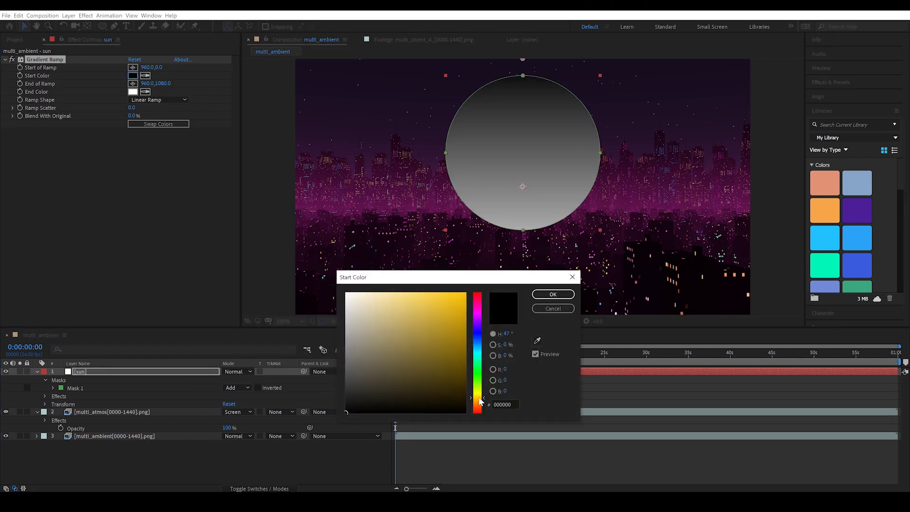
pyautogui.moveTo(417, 342); pyautogui.dragTo(402, 248)
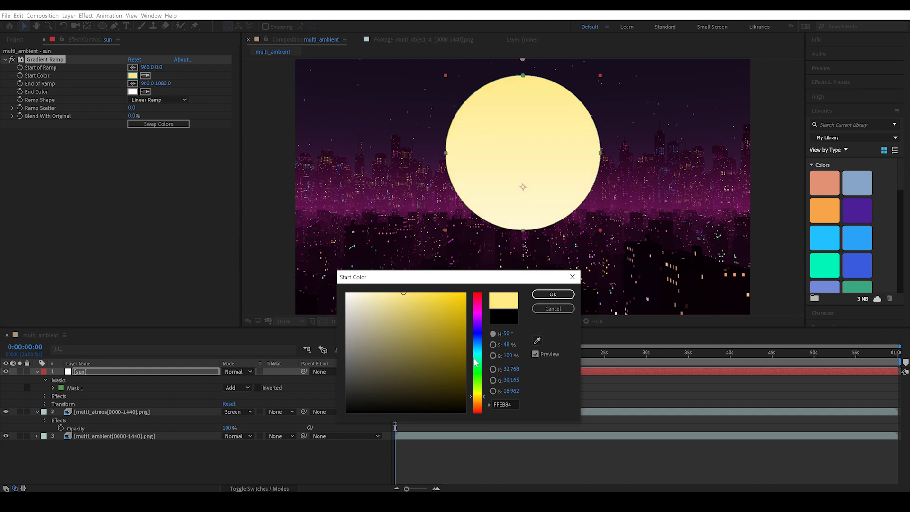
pyautogui.moveTo(484, 396); pyautogui.dragTo(484, 402)
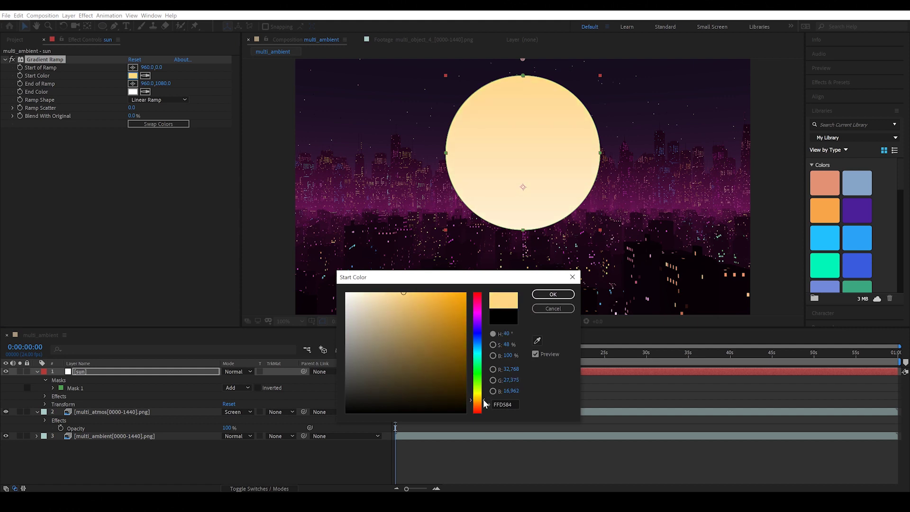
pyautogui.click(552, 294)
# - Set the sun gradient's end colour to salmon red FF6C63
pyautogui.click(133, 91)
pyautogui.click(407, 321)
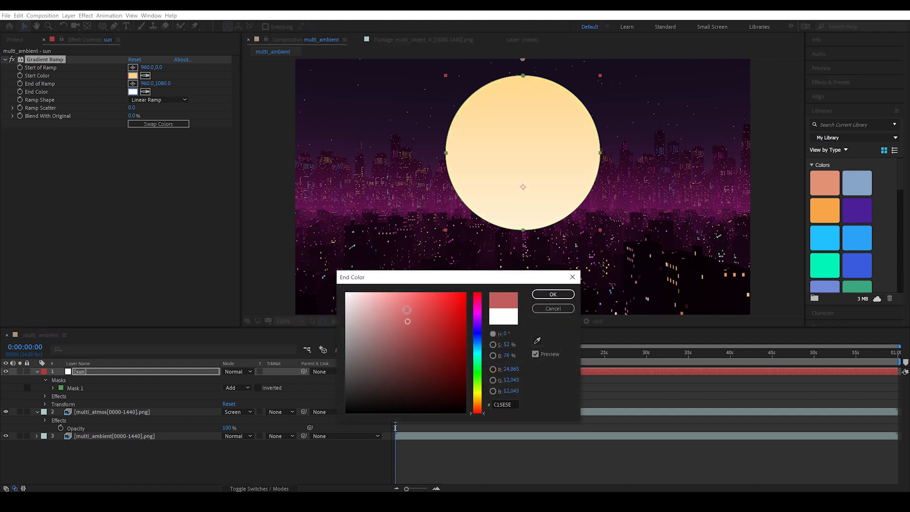
pyautogui.moveTo(407, 309)
pyautogui.mouseDown()
pyautogui.moveTo(406, 256)
pyautogui.moveTo(419, 246)
pyautogui.mouseUp()
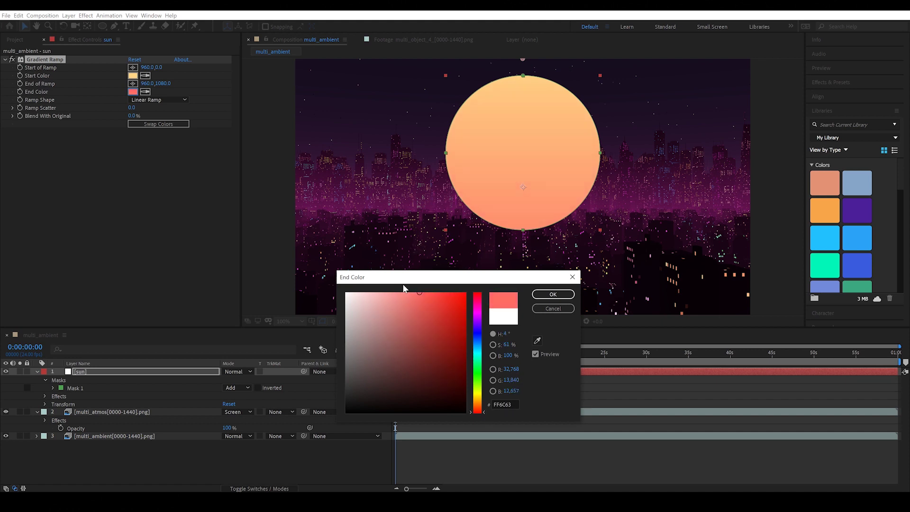
pyautogui.click(545, 293)
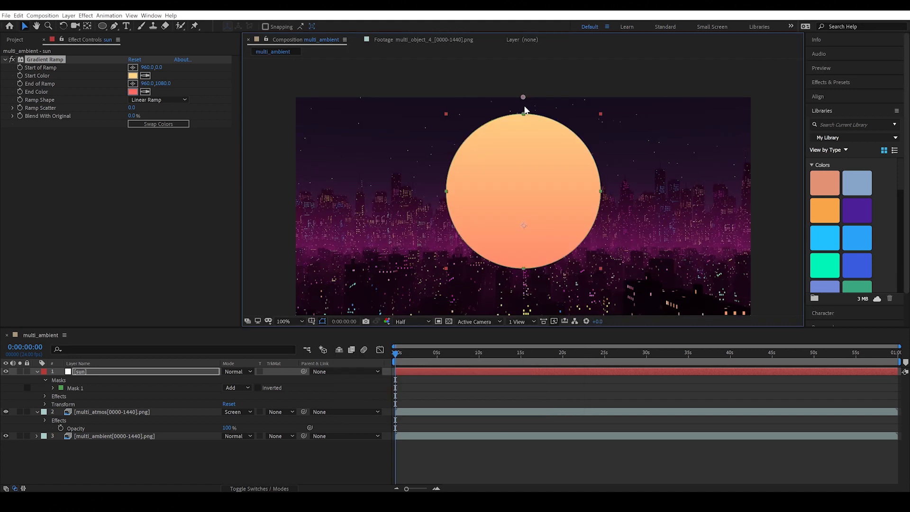
# - Position the ramp points so the gradient runs from 960,109 to 960,613
pyautogui.moveTo(522, 97); pyautogui.dragTo(524, 115)
pyautogui.scroll(-5, 523, 122)
pyautogui.moveTo(514, 242); pyautogui.dragTo(517, 155)
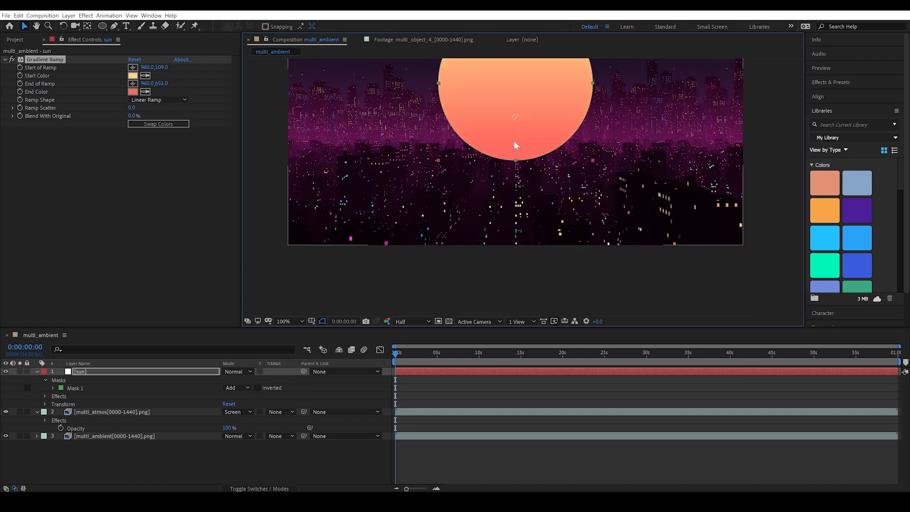
pyautogui.scroll(2, 516, 145)
pyautogui.moveTo(514, 199); pyautogui.dragTo(516, 185)
pyautogui.scroll(1, 516, 185)
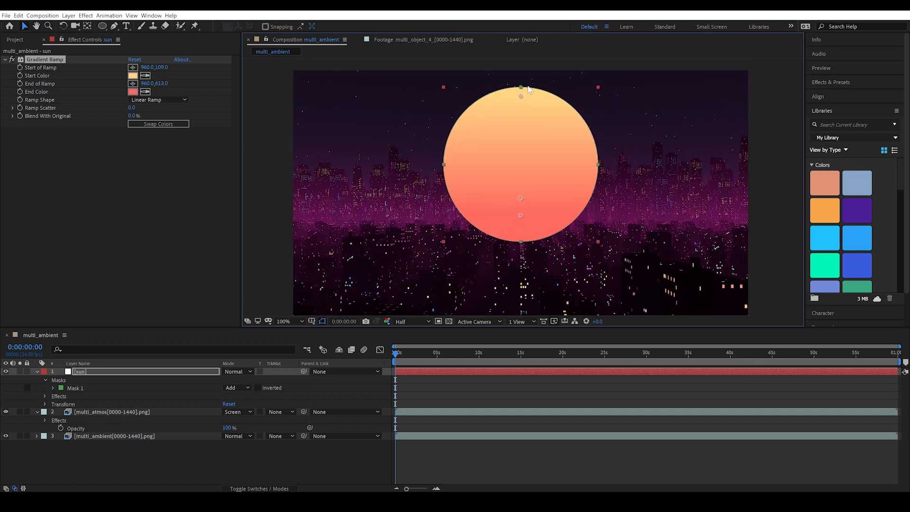
pyautogui.click(280, 452)
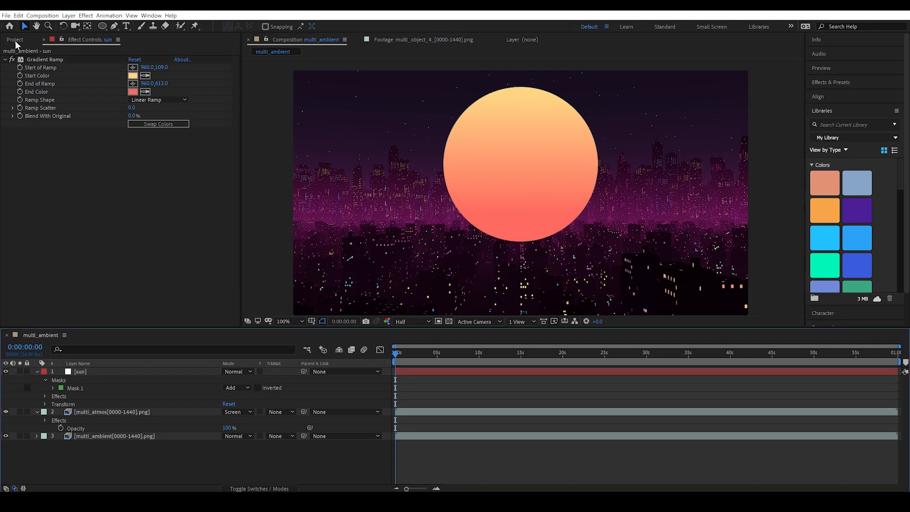
pyautogui.click(15, 40)
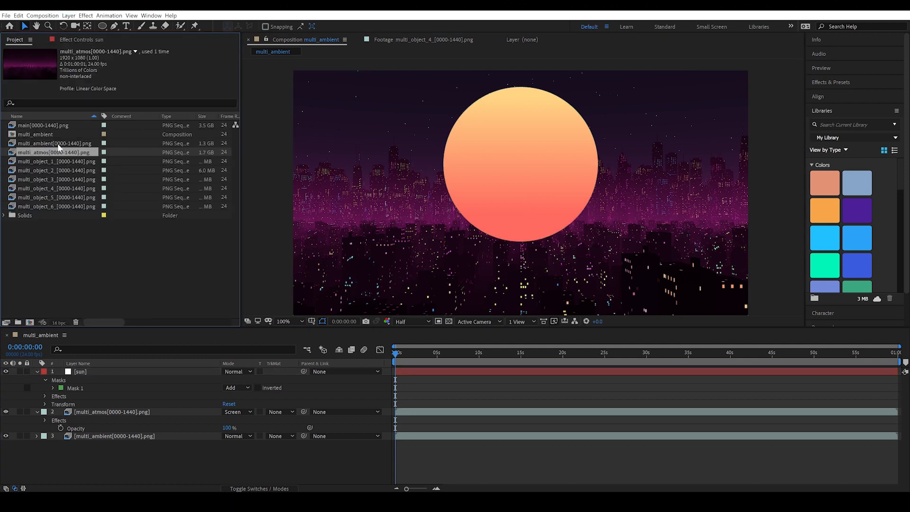
# - Preview the multi_object_4 skyline footage and place it above the sun layer
pyautogui.click(41, 187)
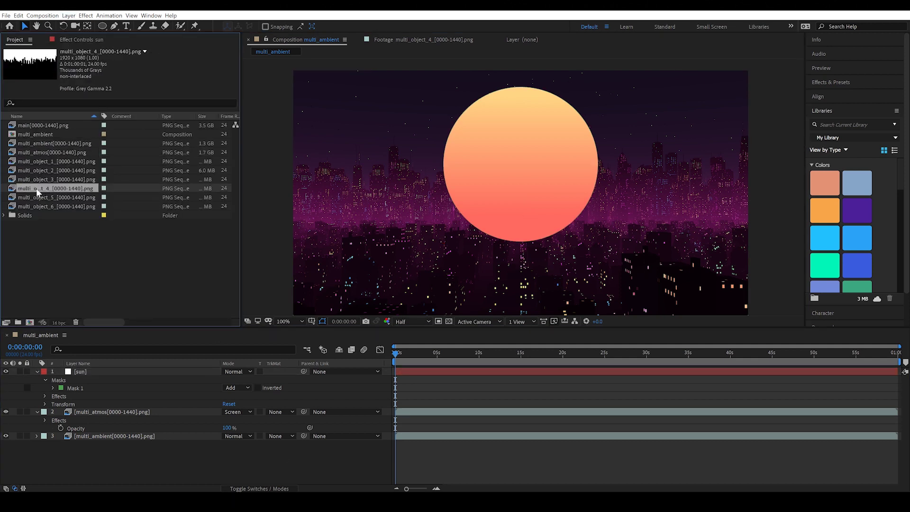
pyautogui.doubleClick(12, 189)
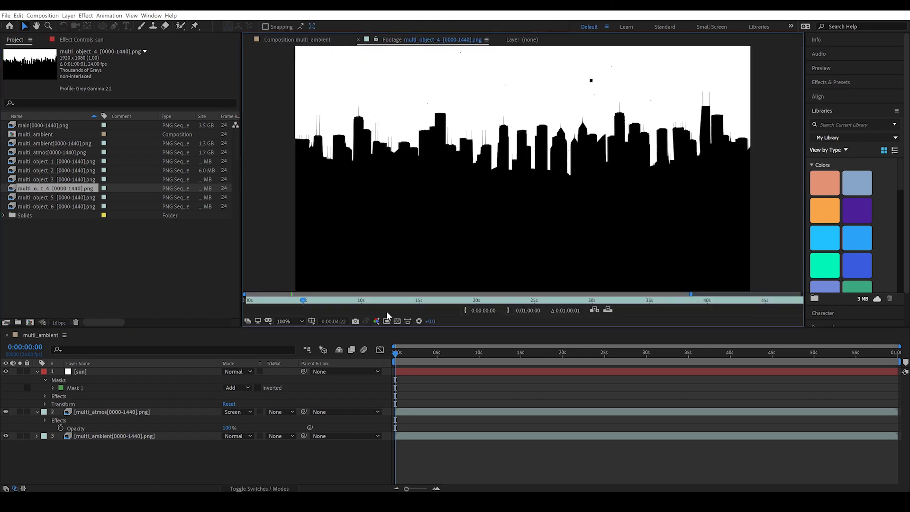
pyautogui.moveTo(299, 305); pyautogui.dragTo(438, 302)
pyautogui.click(61, 192)
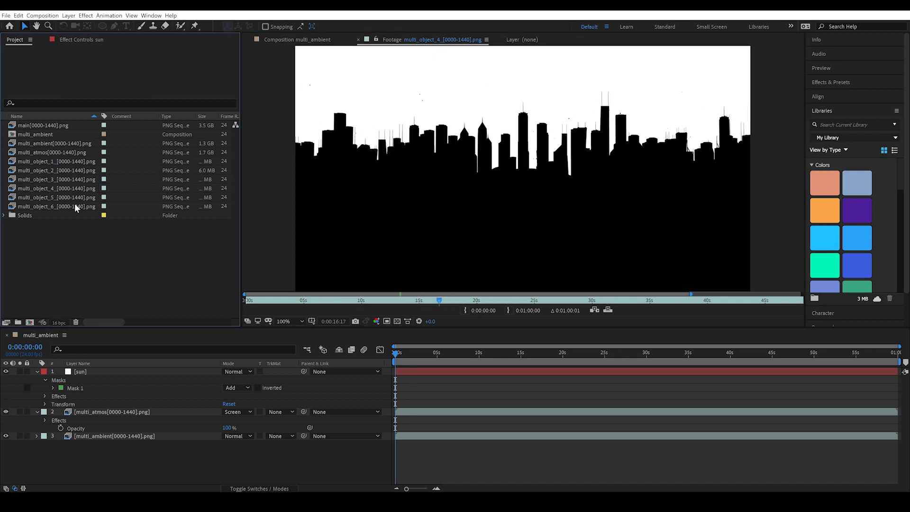
pyautogui.moveTo(61, 192); pyautogui.dragTo(139, 368)
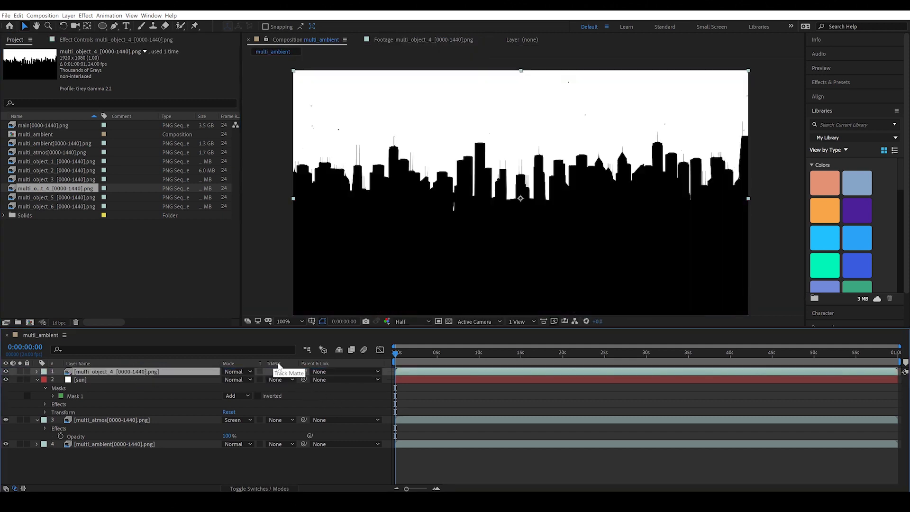
# - Set the sun's Track Matte to Luma Matte using the multi_object_4 skyline
pyautogui.click(275, 379)
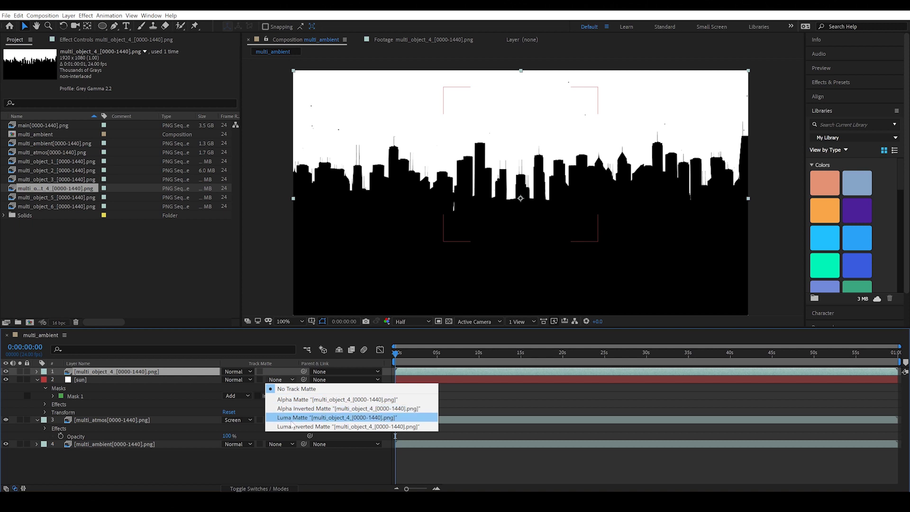
pyautogui.click(327, 417)
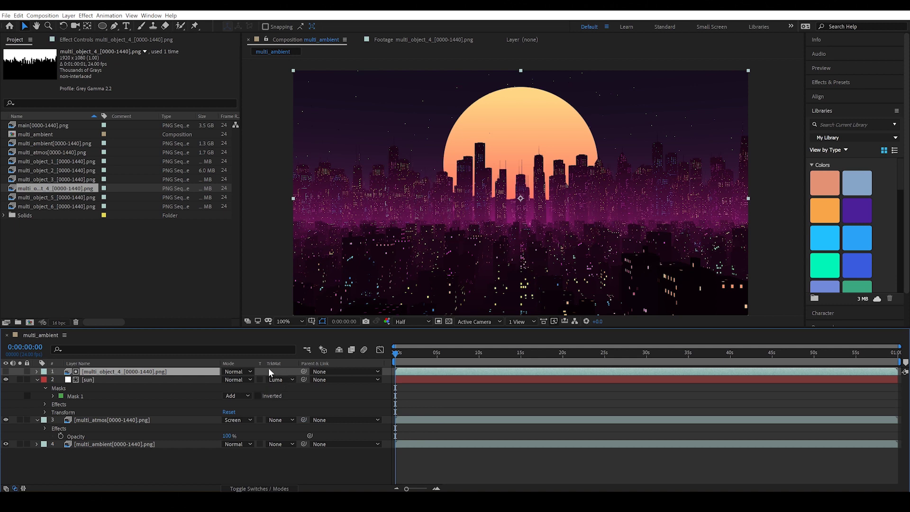
pyautogui.press('F4')
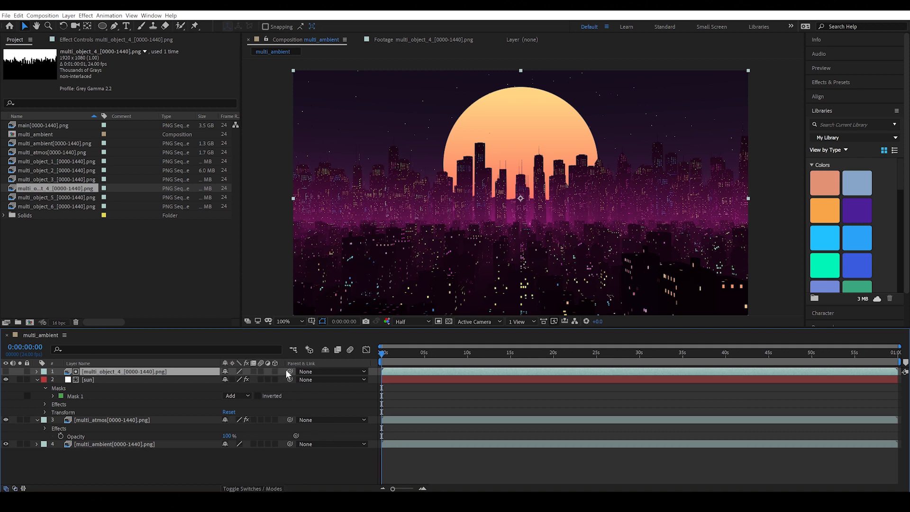
pyautogui.press('F4')
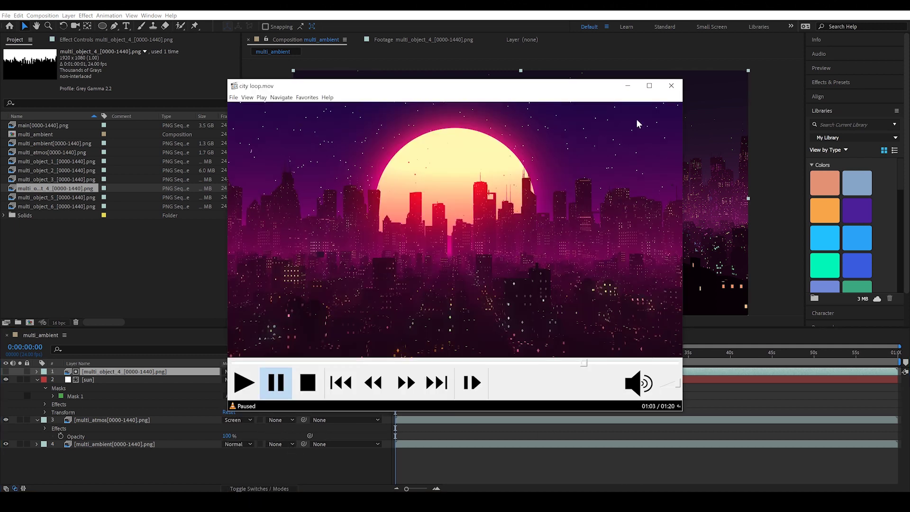
pyautogui.rightClick(106, 470)
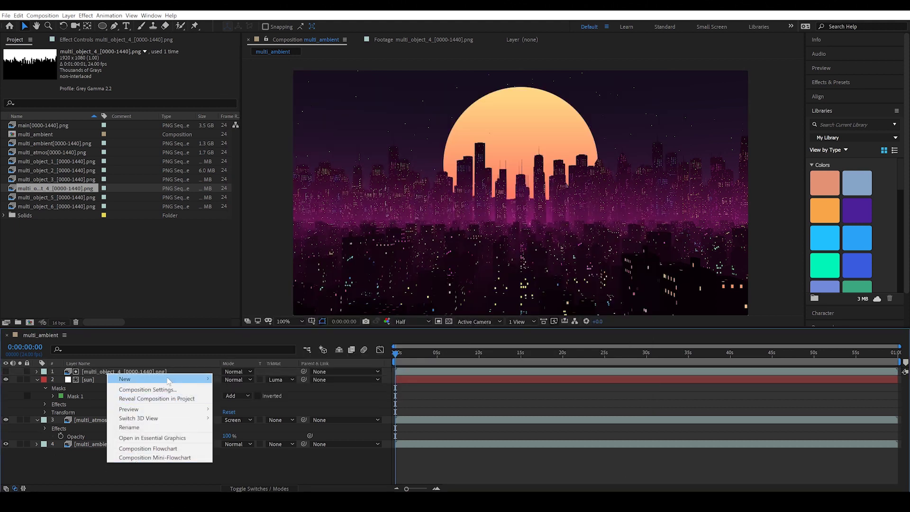
# - Create a new solid layer named 'sky color'
pyautogui.moveTo(142, 377)
pyautogui.click(272, 399)
pyautogui.write('s')
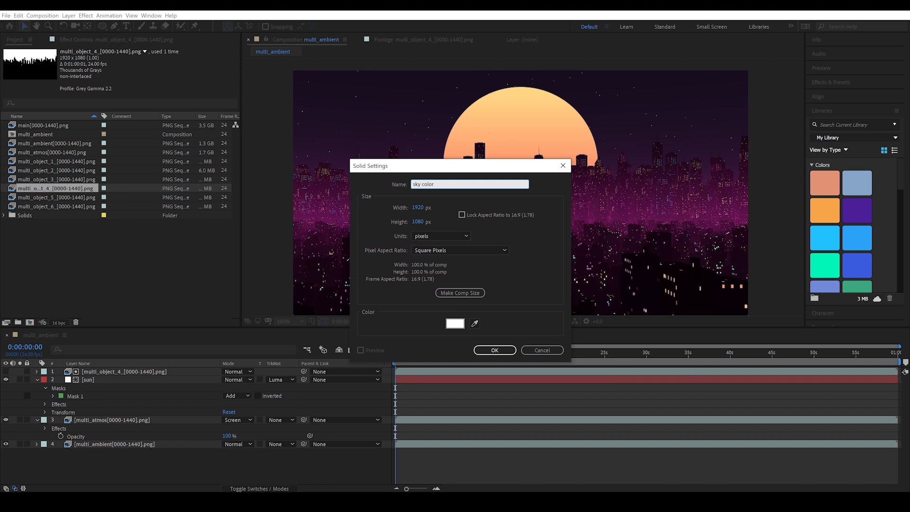
pyautogui.write('ky color')
pyautogui.press('Return')
# - Apply a Gradient Ramp to sky color with a dark blue start colour
pyautogui.rightClick(83, 371)
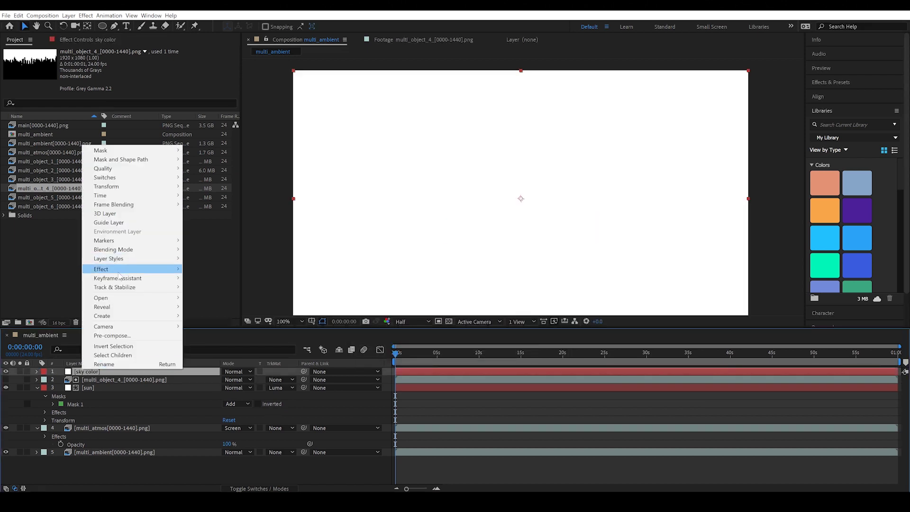
pyautogui.moveTo(119, 273)
pyautogui.moveTo(226, 355)
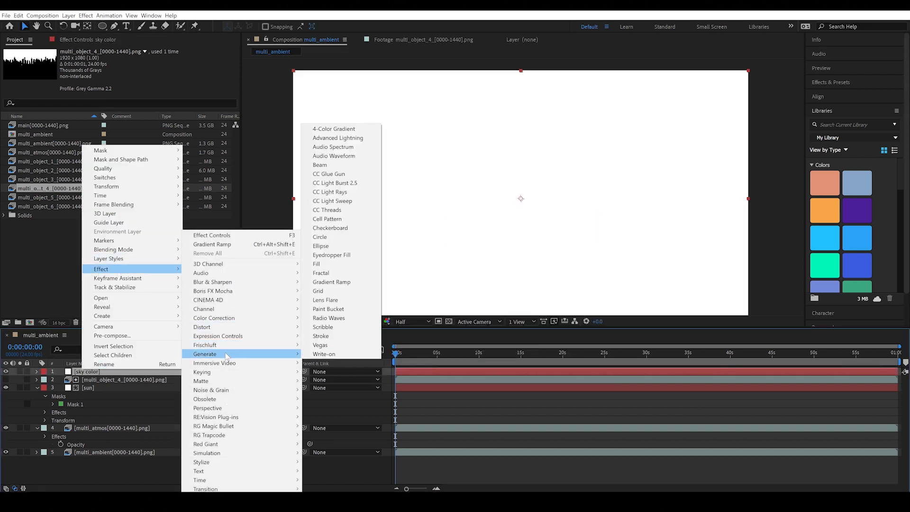
pyautogui.click(343, 283)
pyautogui.click(132, 75)
pyautogui.click(478, 337)
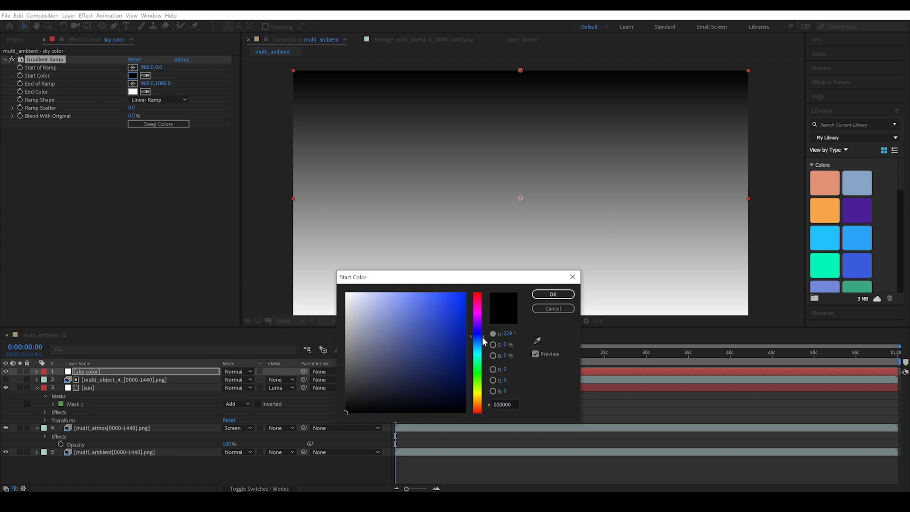
pyautogui.moveTo(483, 337); pyautogui.dragTo(486, 334)
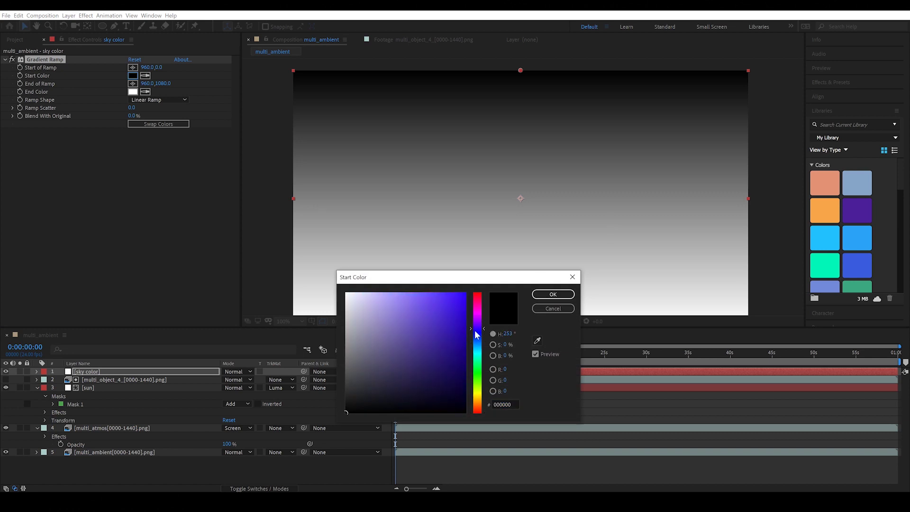
pyautogui.click(439, 337)
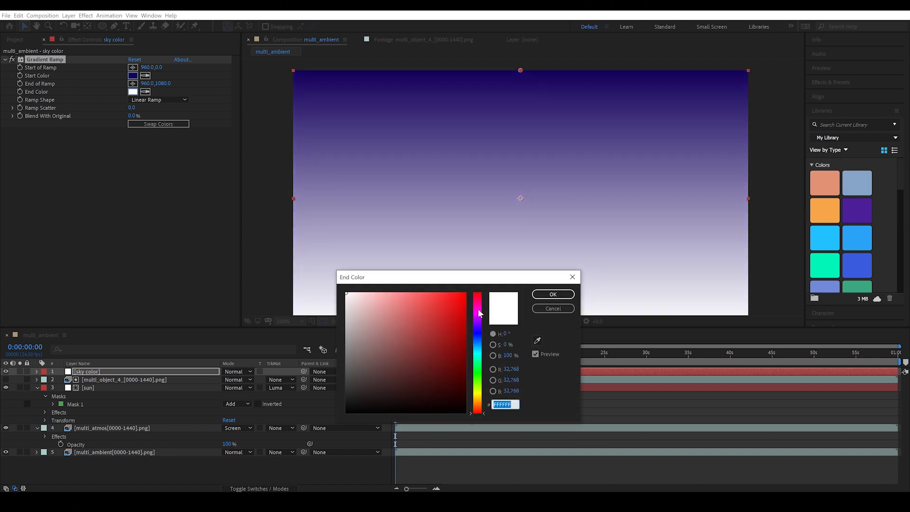
# - Set the sky gradient's end colour to deep magenta
pyautogui.click(479, 307)
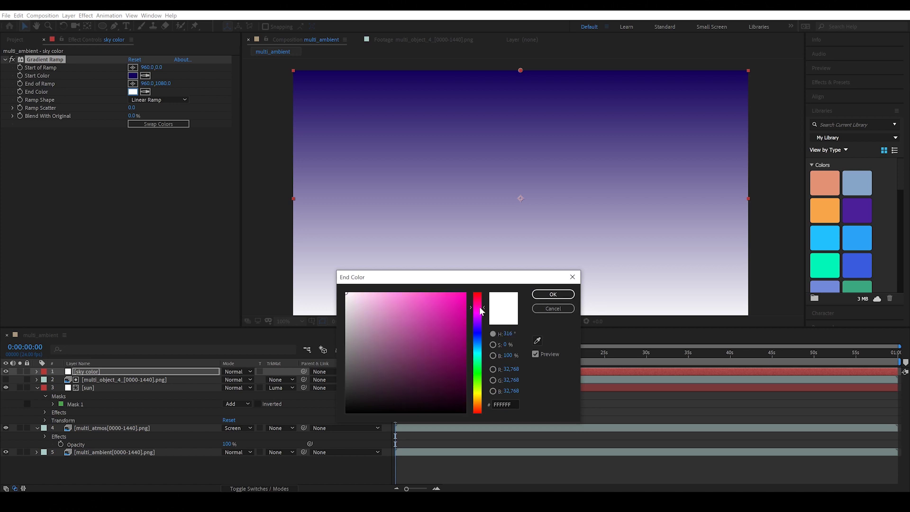
pyautogui.moveTo(480, 309); pyautogui.dragTo(480, 307)
pyautogui.moveTo(467, 350)
pyautogui.mouseDown()
pyautogui.moveTo(501, 334)
pyautogui.moveTo(520, 352)
pyautogui.mouseUp()
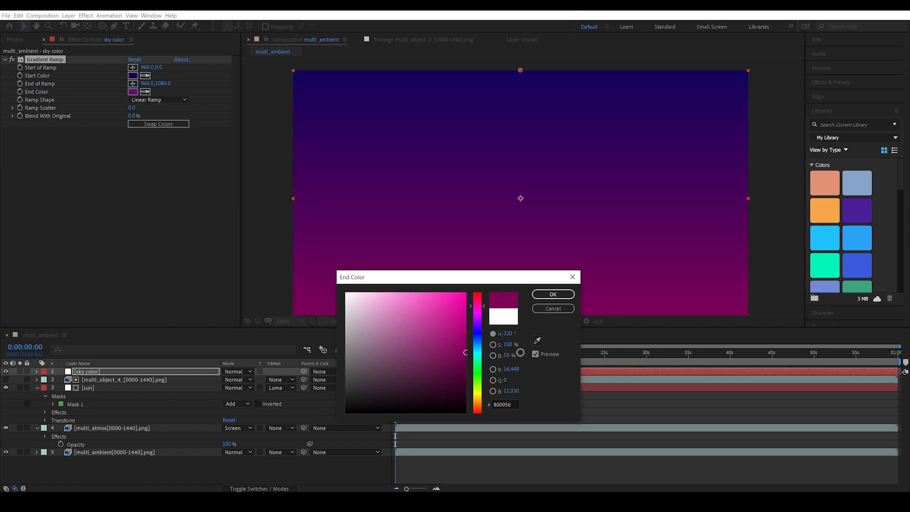
pyautogui.click(550, 294)
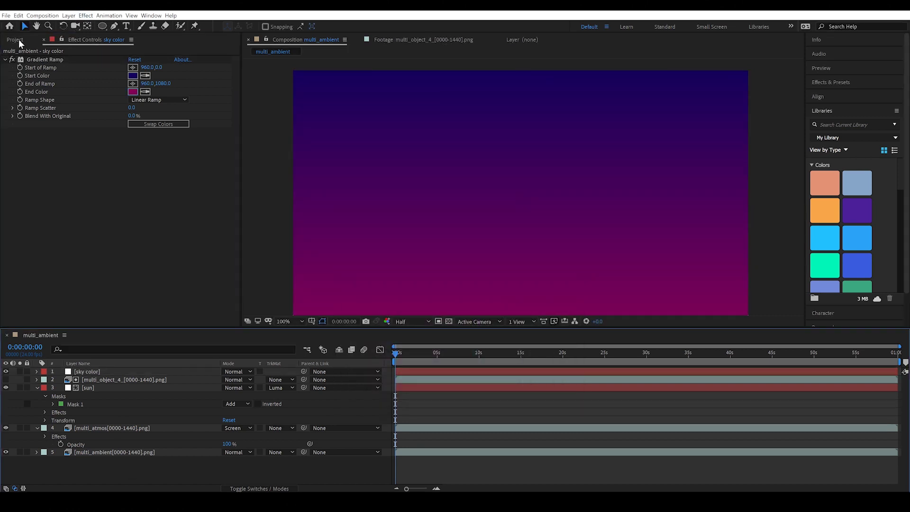
# - Add a second multi_object_4 copy and make it the sky color layer's Luma Matte
pyautogui.click(15, 40)
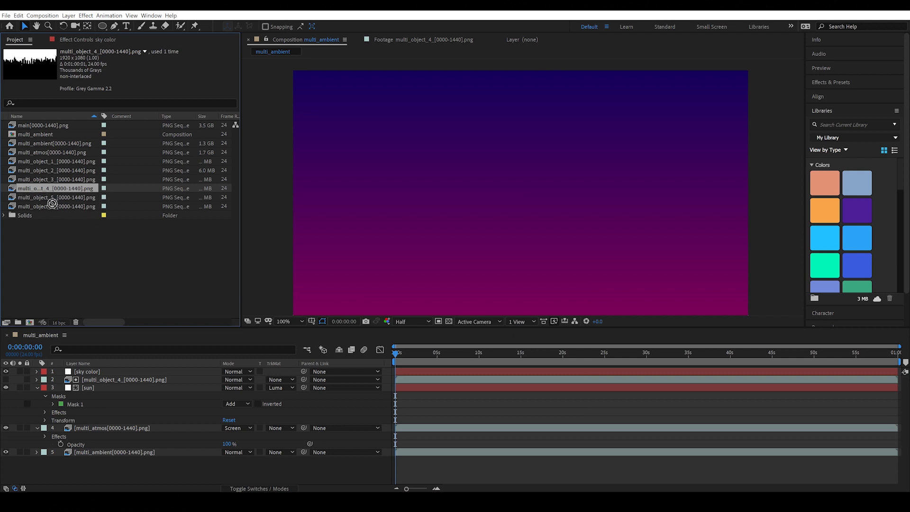
pyautogui.moveTo(44, 189); pyautogui.dragTo(140, 374)
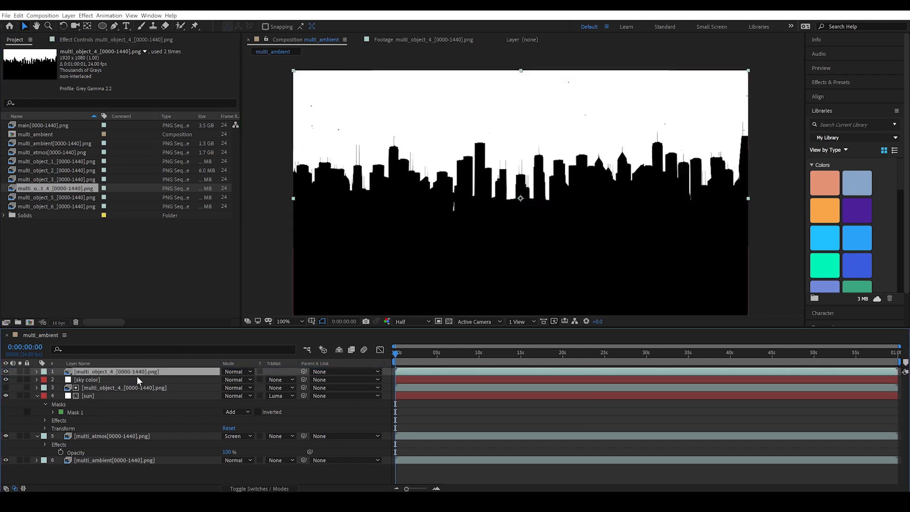
pyautogui.click(280, 380)
pyautogui.click(308, 418)
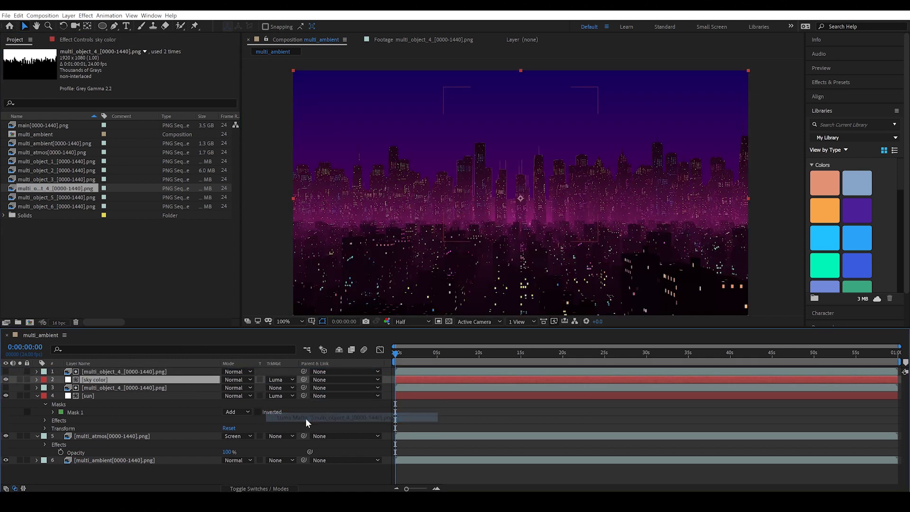
# - Move the sky and its matte below the sun, with multi_atmos on top
pyautogui.moveTo(132, 383); pyautogui.dragTo(116, 452)
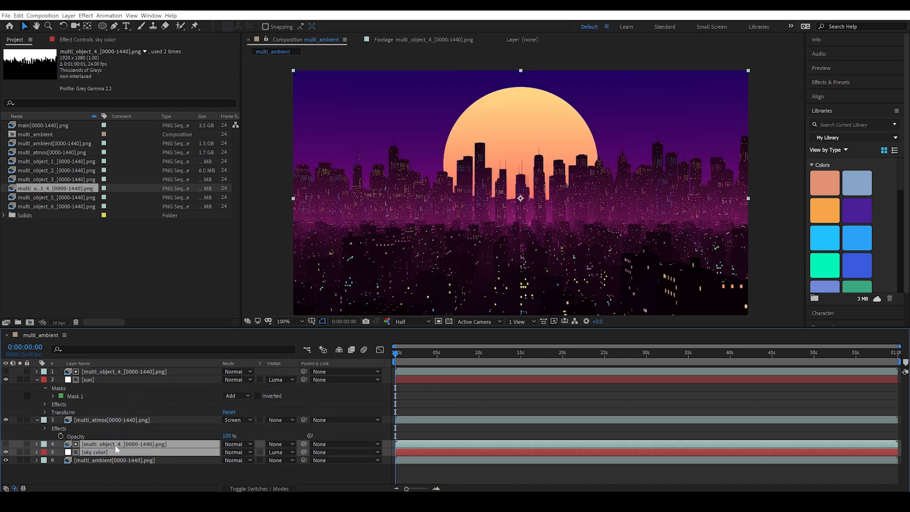
pyautogui.click(118, 470)
pyautogui.moveTo(123, 421); pyautogui.dragTo(154, 370)
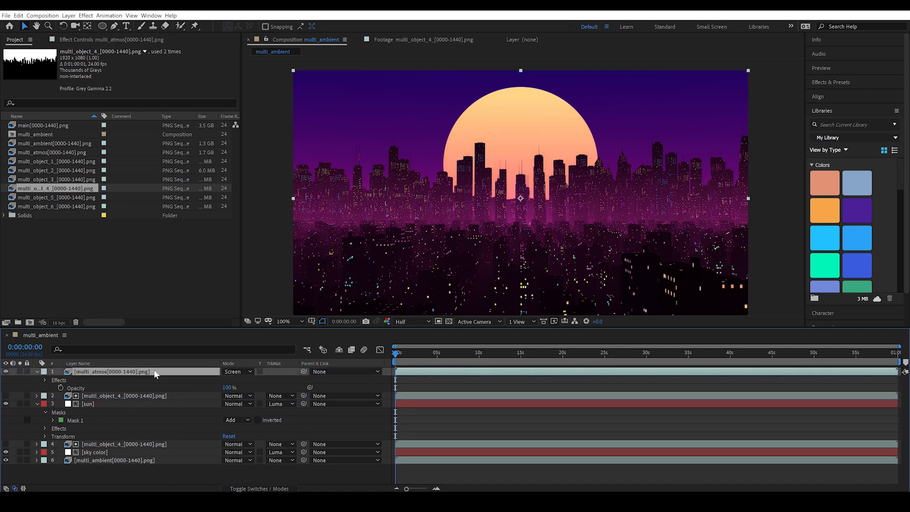
pyautogui.click(117, 452)
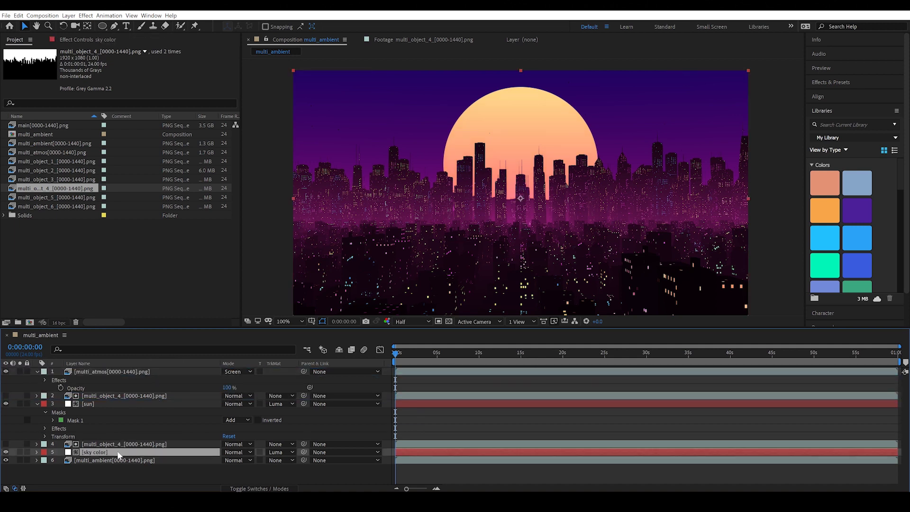
# - Drag the sky Gradient Ramp points to span from 960,73 to 964,767
pyautogui.click(83, 41)
pyautogui.click(45, 60)
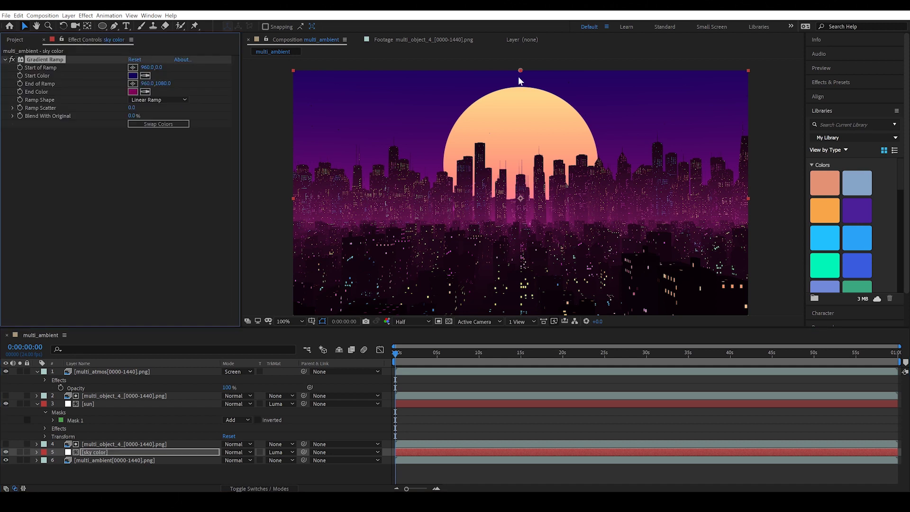
pyautogui.moveTo(520, 71); pyautogui.dragTo(519, 90)
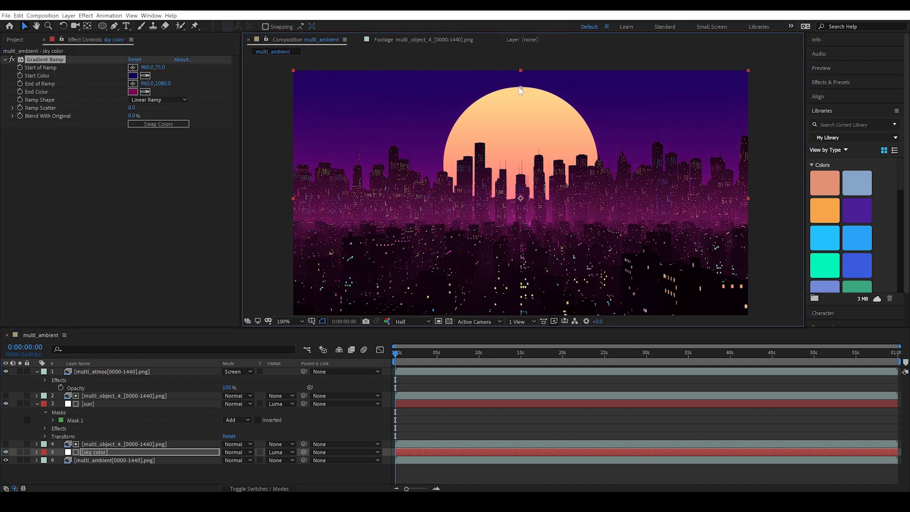
pyautogui.scroll(-2, 511, 142)
pyautogui.moveTo(520, 284); pyautogui.dragTo(522, 209)
pyautogui.scroll(1, 522, 209)
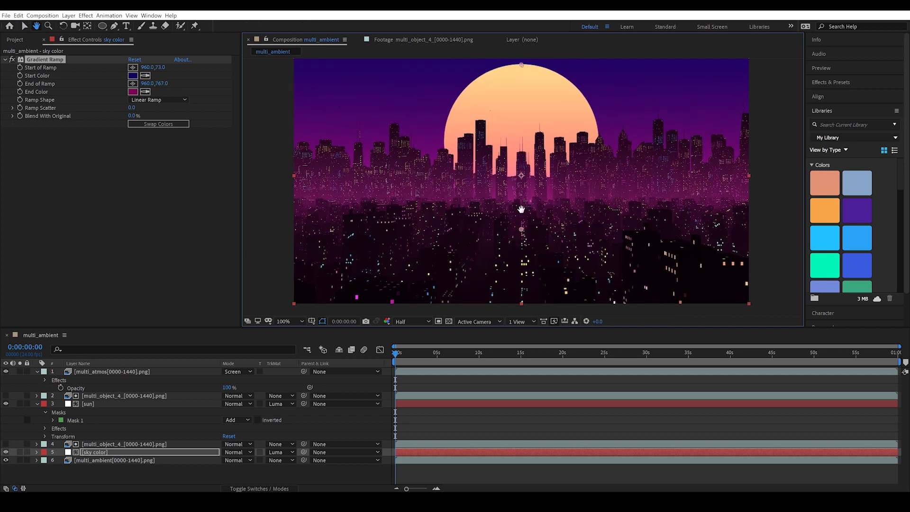
pyautogui.press('v')
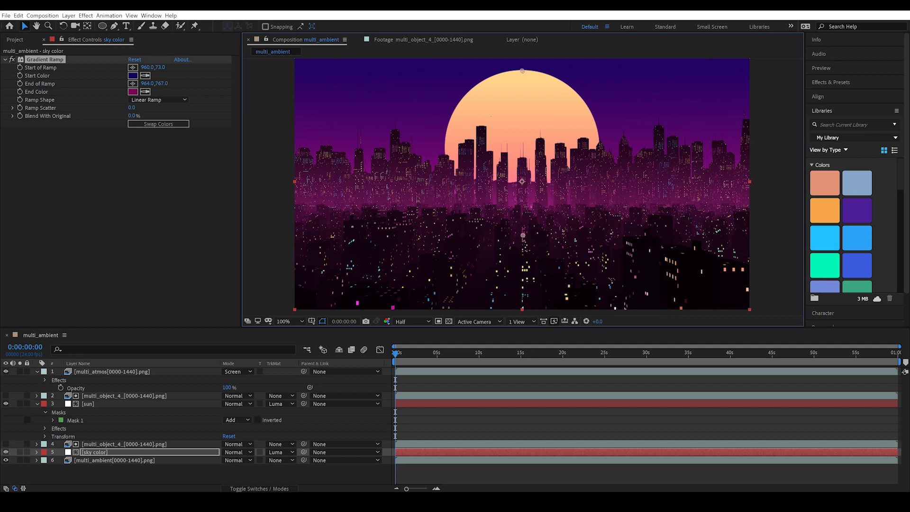
pyautogui.click(206, 466)
# - Duplicate the multi_ambient layer and move the copy up just below the sun layer
pyautogui.click(38, 403)
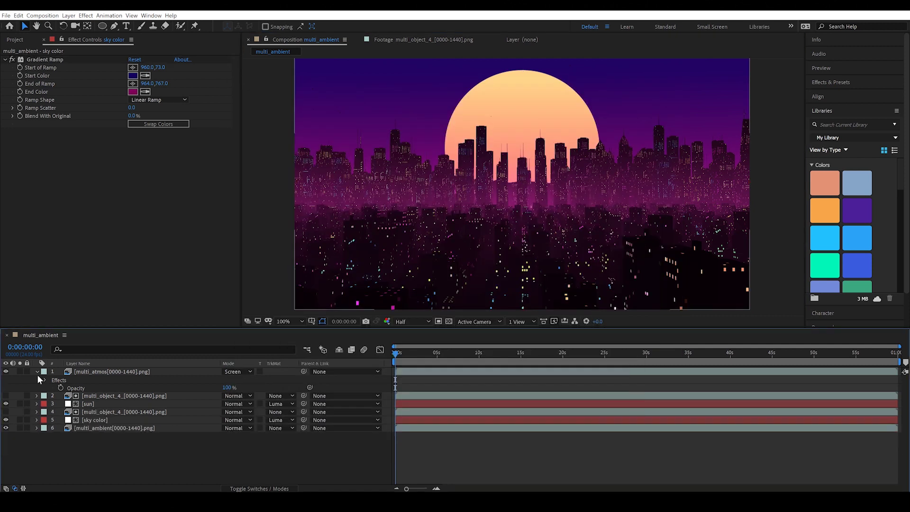
pyautogui.click(37, 372)
pyautogui.click(83, 411)
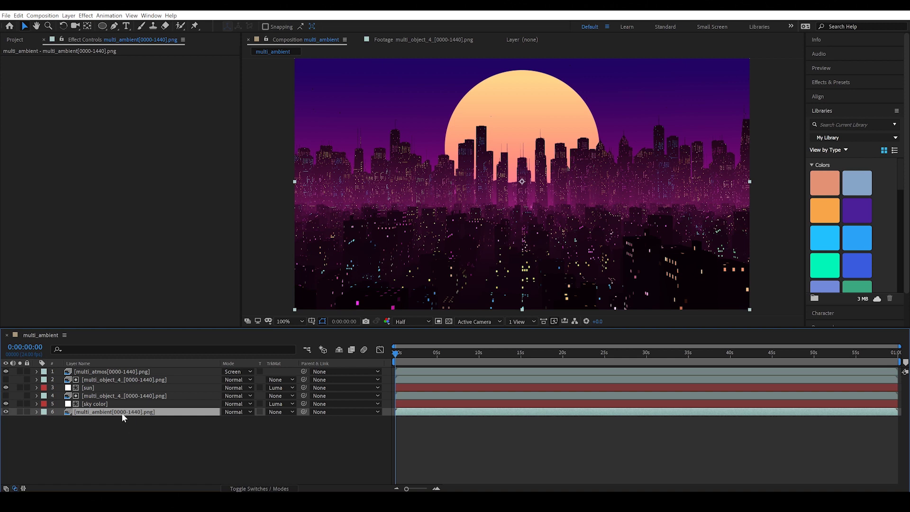
pyautogui.hotkey('ctrl', 'd')
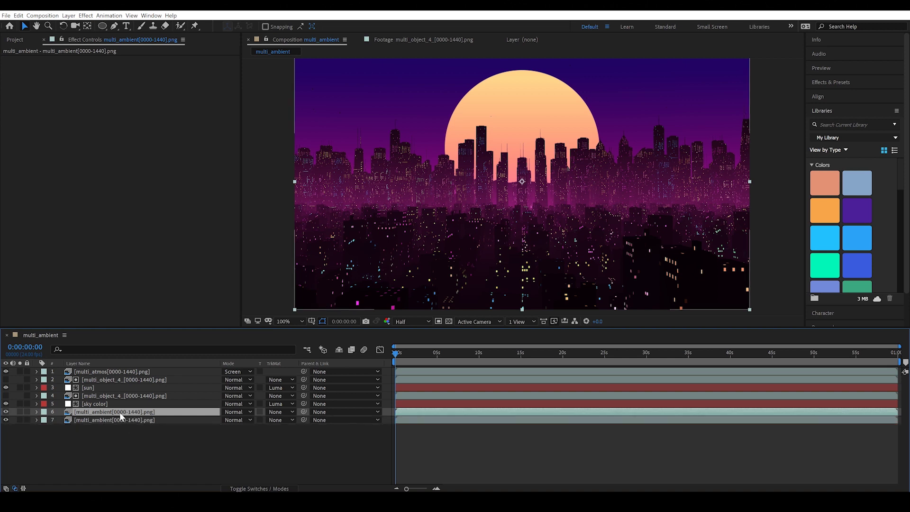
pyautogui.hotkey('ctrl', '0')
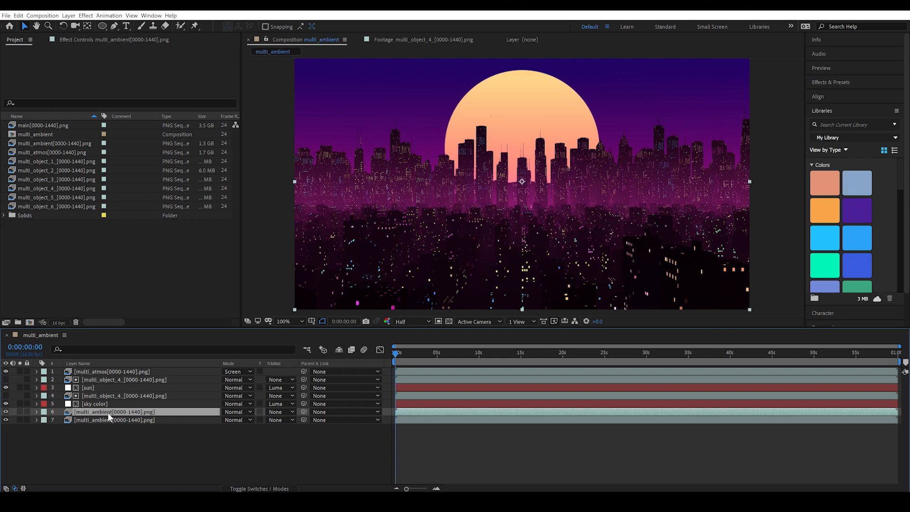
pyautogui.moveTo(108, 412); pyautogui.dragTo(109, 397)
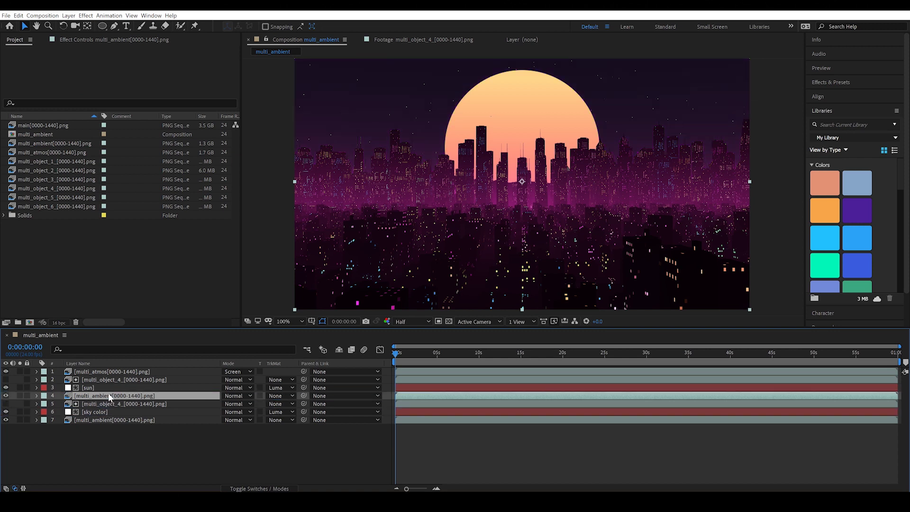
# - Add the multi_object_4 footage to the composition just below the sun layer
pyautogui.click(40, 163)
pyautogui.click(67, 189)
pyautogui.moveTo(59, 190); pyautogui.dragTo(147, 395)
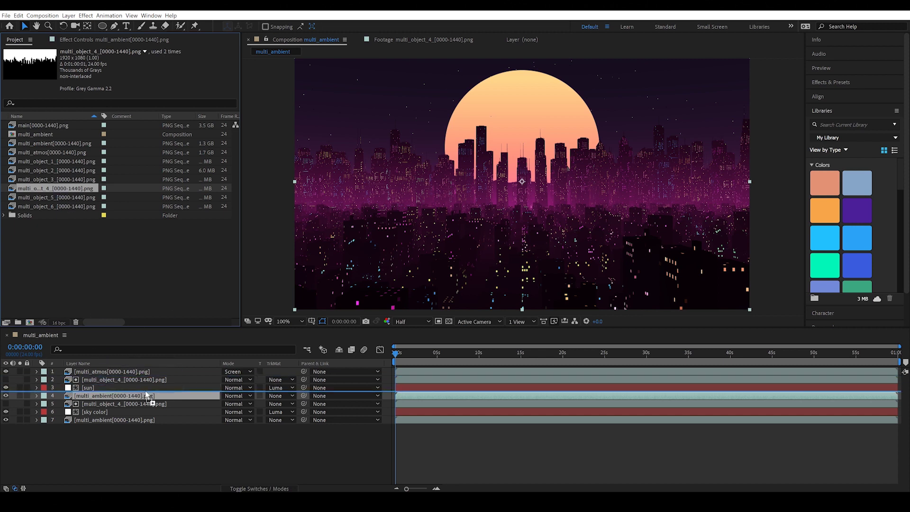
pyautogui.moveTo(147, 395); pyautogui.dragTo(147, 396)
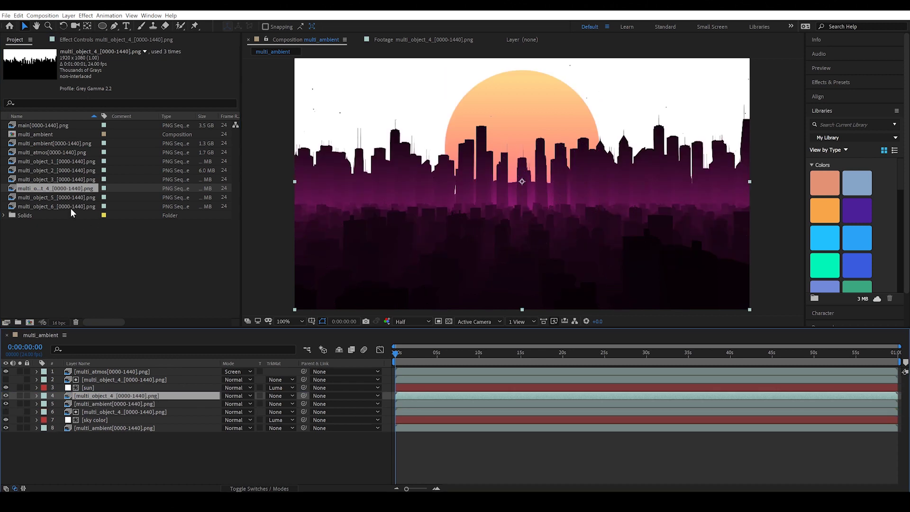
pyautogui.click(135, 403)
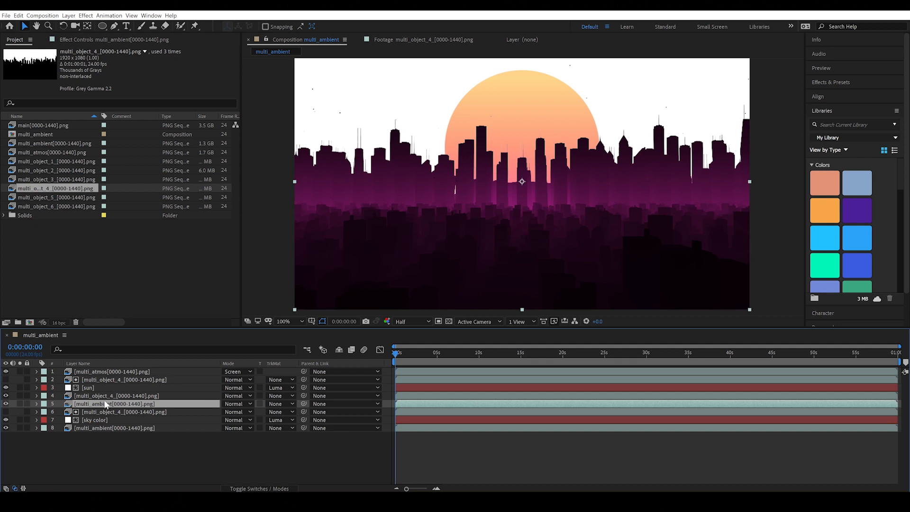
pyautogui.click(127, 395)
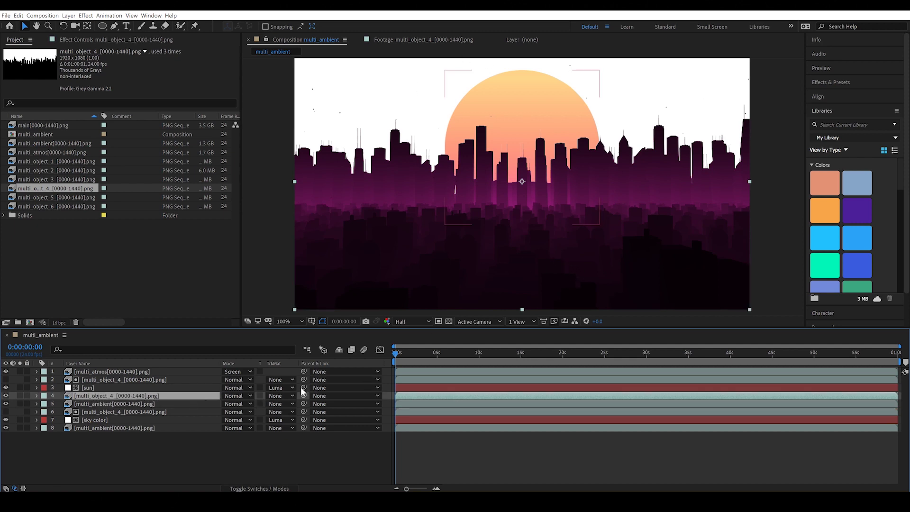
# - Set multi_ambient's track matte to Luma Matte using multi_object_4, then solo it
pyautogui.click(172, 403)
pyautogui.click(277, 404)
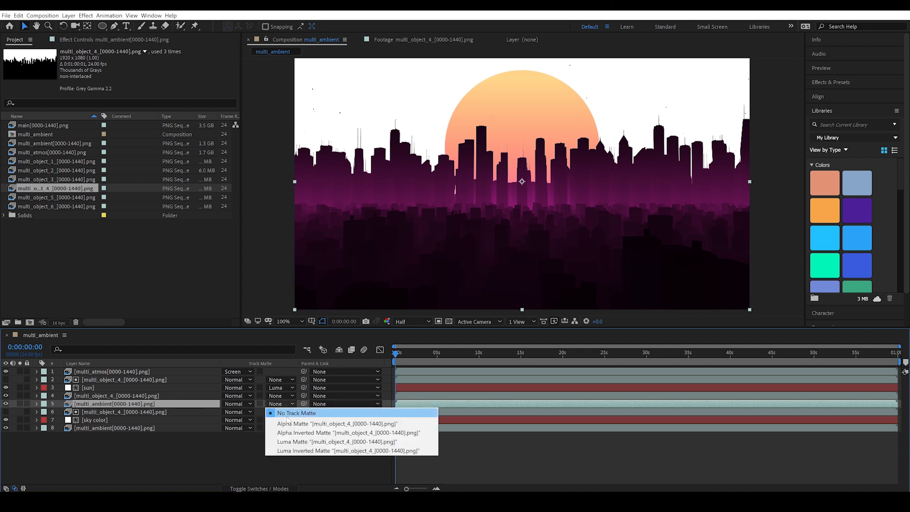
pyautogui.click(308, 440)
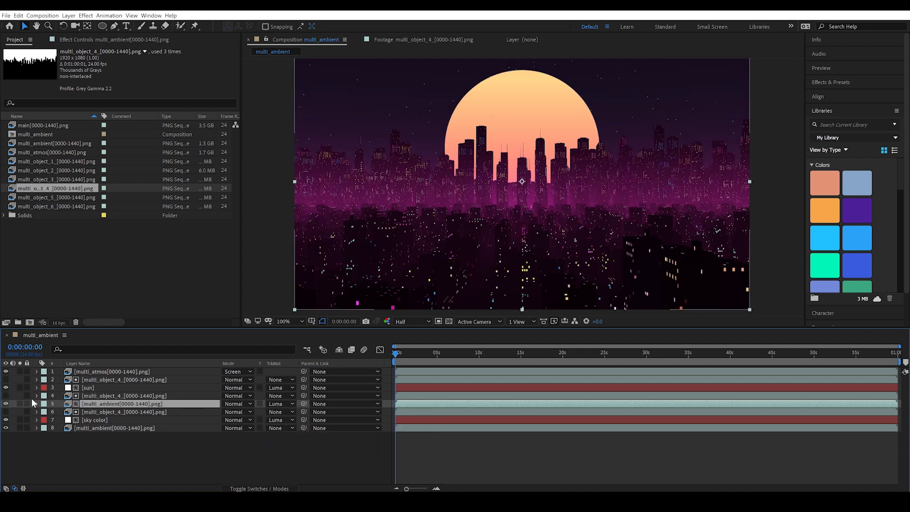
pyautogui.click(20, 403)
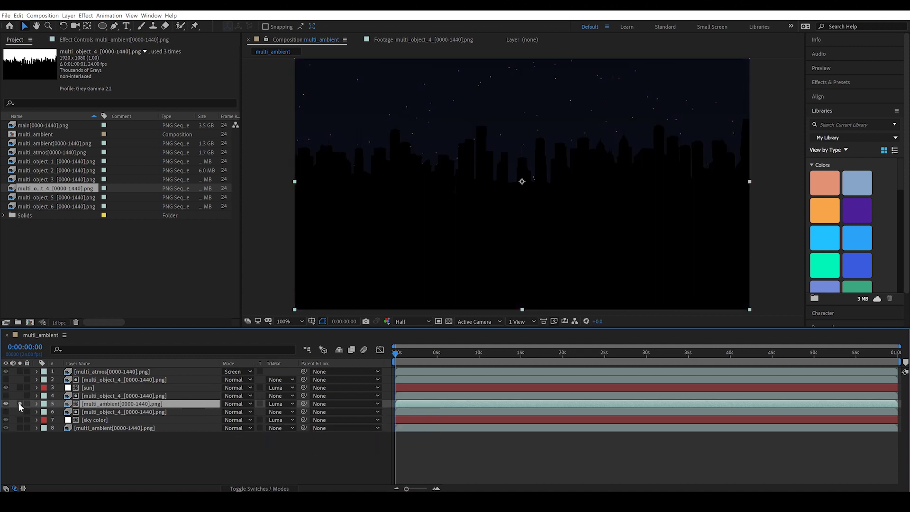
# - Apply Levels to multi_ambient, raising the input black point and lowering the input white point
pyautogui.rightClick(121, 403)
pyautogui.moveTo(142, 302)
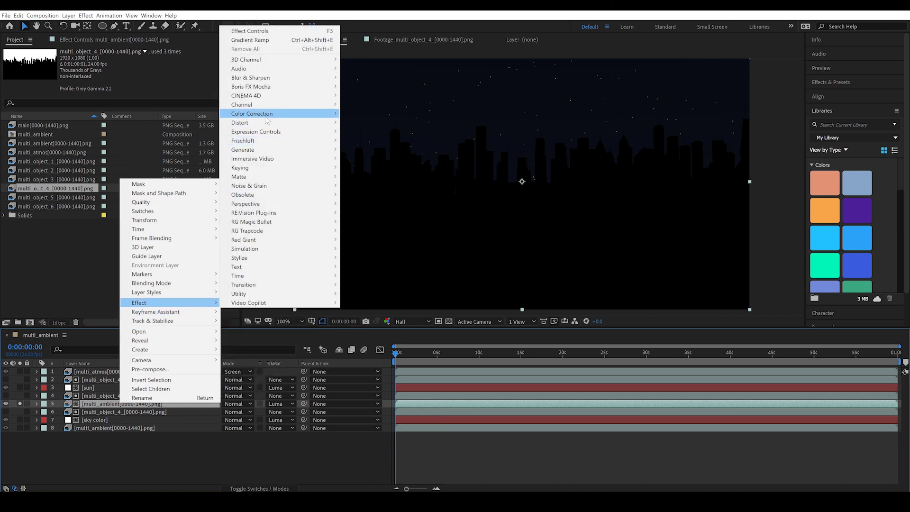
pyautogui.moveTo(268, 116)
pyautogui.click(374, 330)
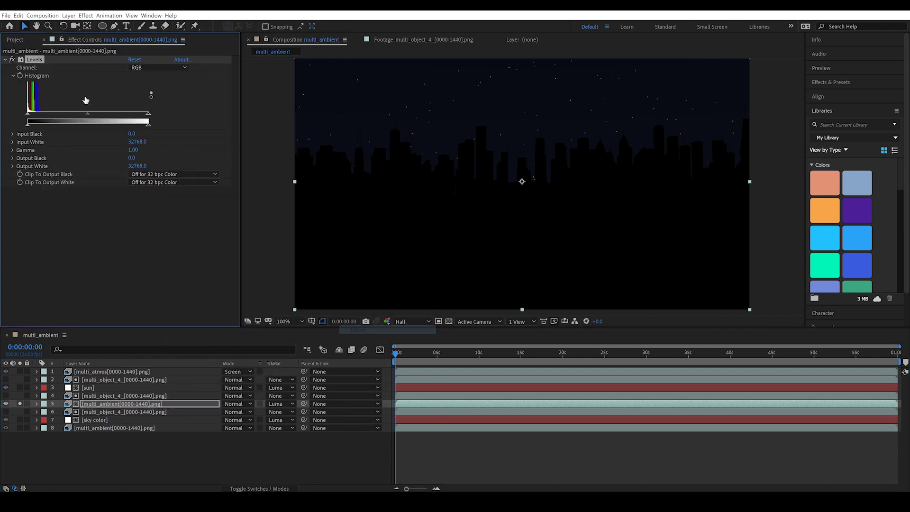
pyautogui.moveTo(30, 115); pyautogui.dragTo(43, 115)
pyautogui.moveTo(150, 115); pyautogui.dragTo(83, 114)
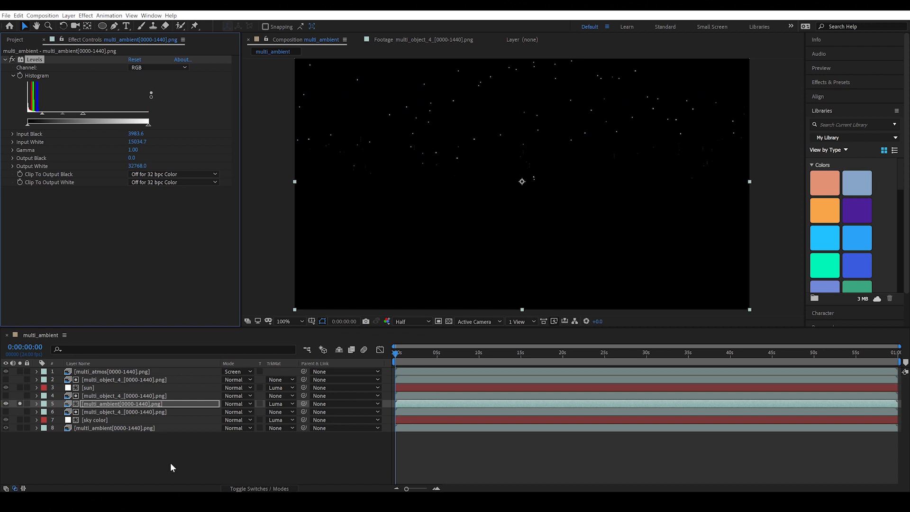
# - Unsolo the layer and set multi_ambient's blend mode to Screen
pyautogui.click(19, 404)
pyautogui.click(19, 403)
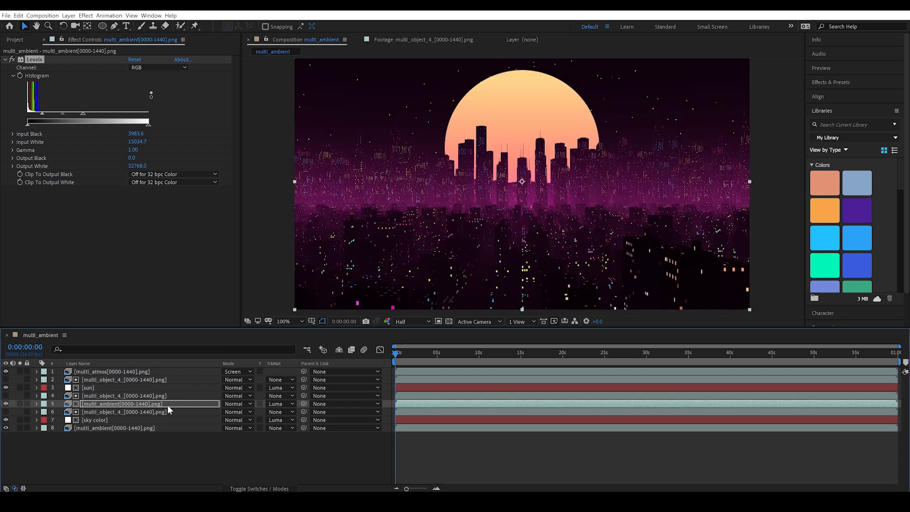
pyautogui.click(237, 404)
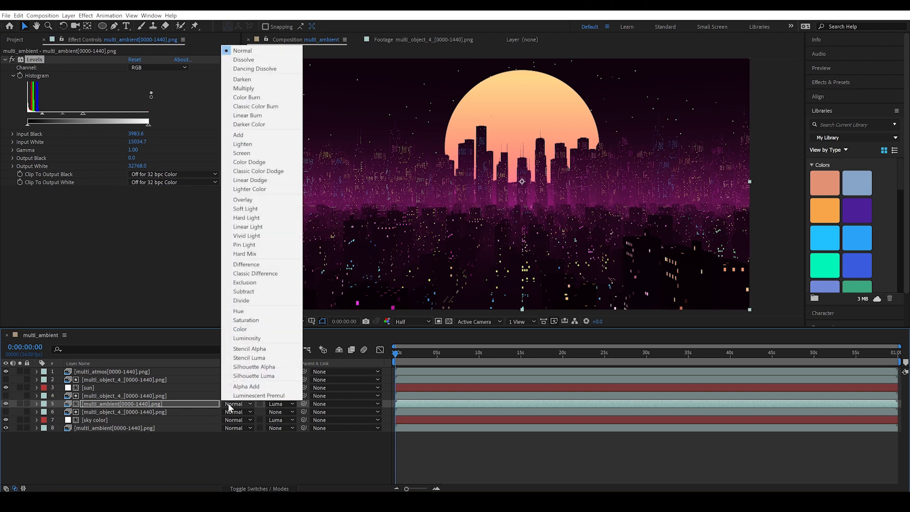
pyautogui.click(273, 153)
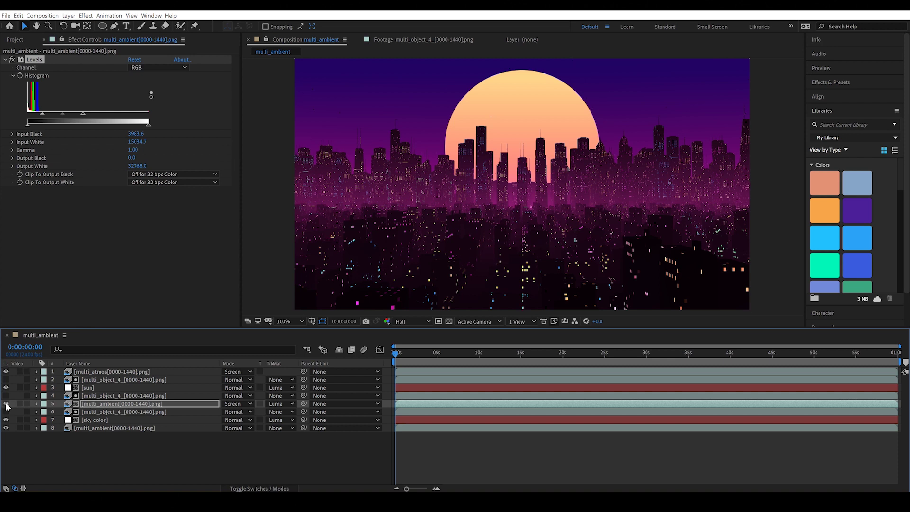
pyautogui.click(275, 461)
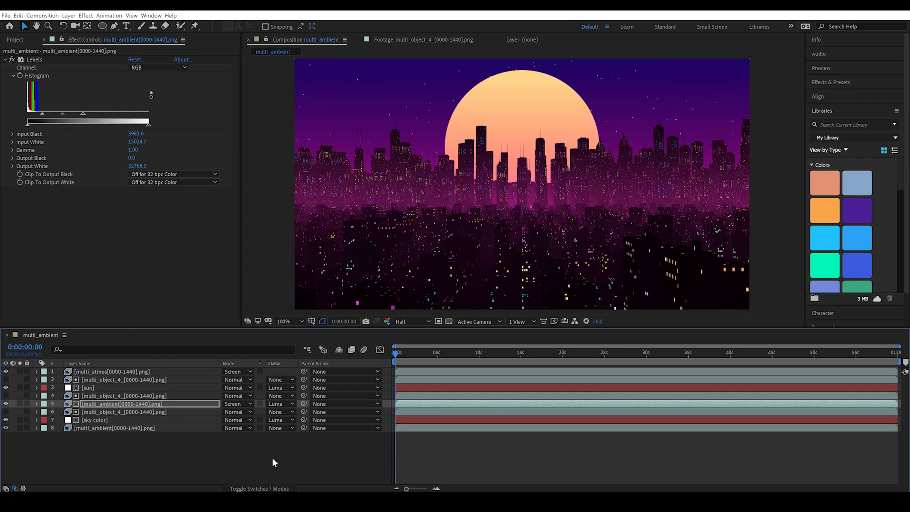
# - Create a new adjustment layer with a Glow effect at radius 200
pyautogui.rightClick(273, 460)
pyautogui.moveTo(303, 372)
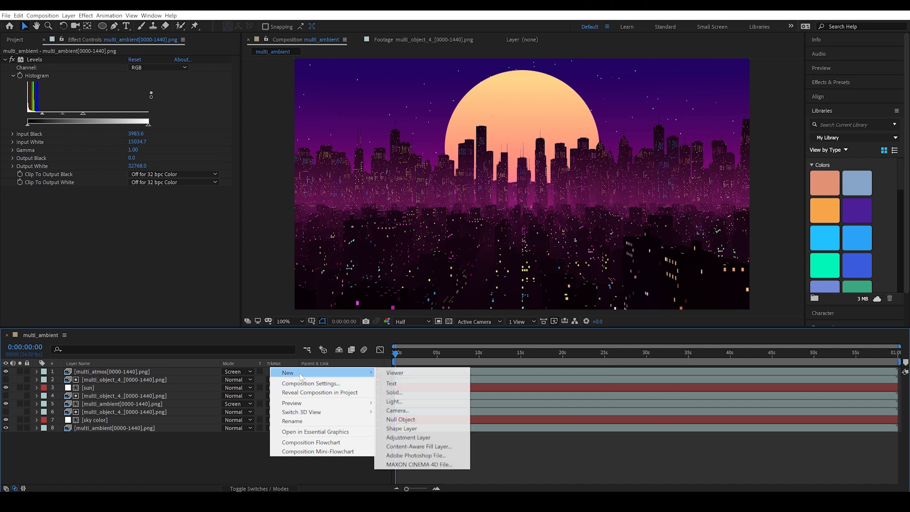
pyautogui.click(415, 438)
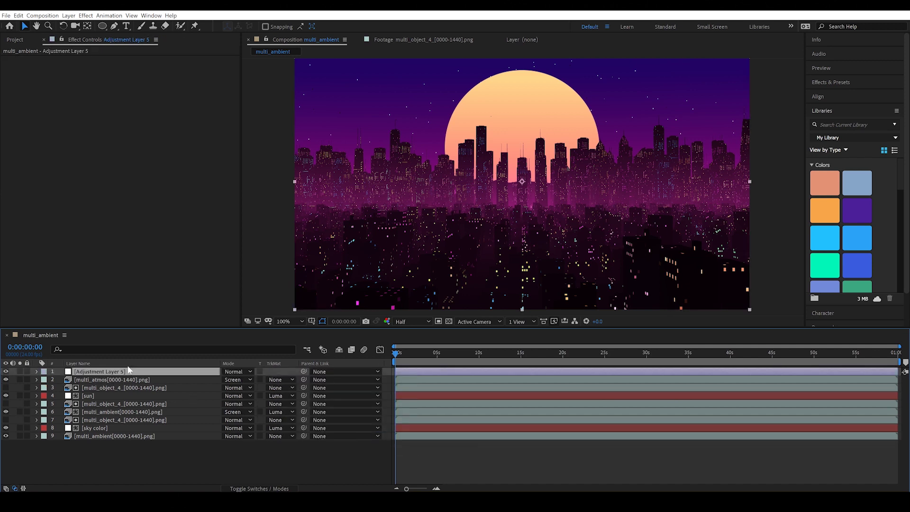
pyautogui.rightClick(125, 371)
pyautogui.moveTo(158, 273)
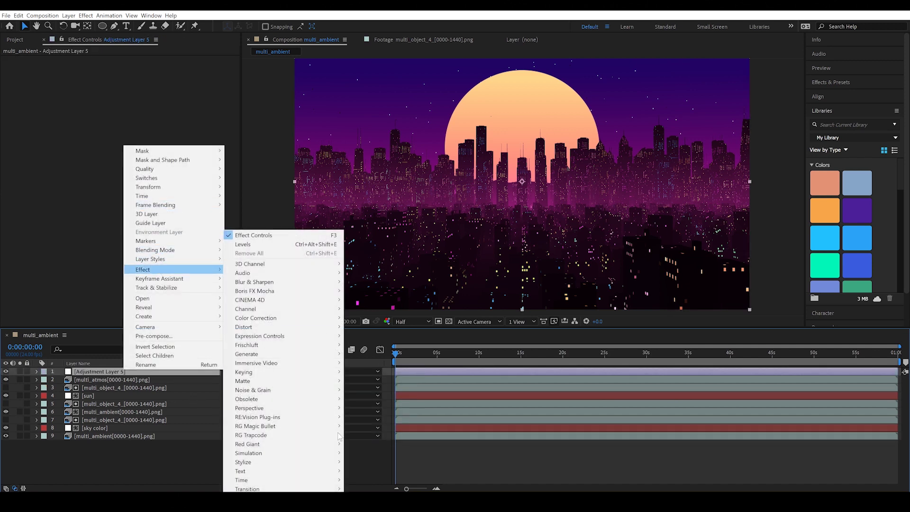
pyautogui.moveTo(290, 462)
pyautogui.click(382, 392)
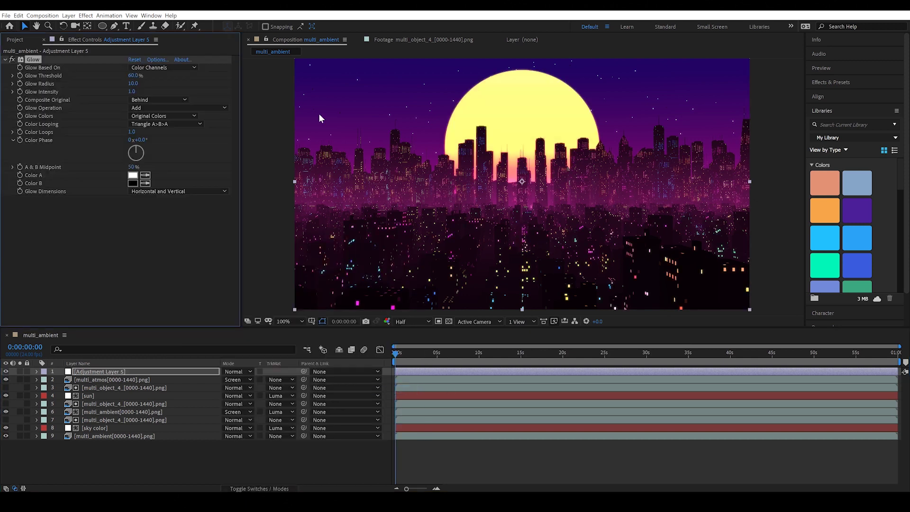
pyautogui.click(133, 83)
pyautogui.write('200')
pyautogui.press('Return')
# - Raise the Glow Threshold to 84.7% and compare against the city loop reference video
pyautogui.moveTo(668, 154); pyautogui.dragTo(661, 170)
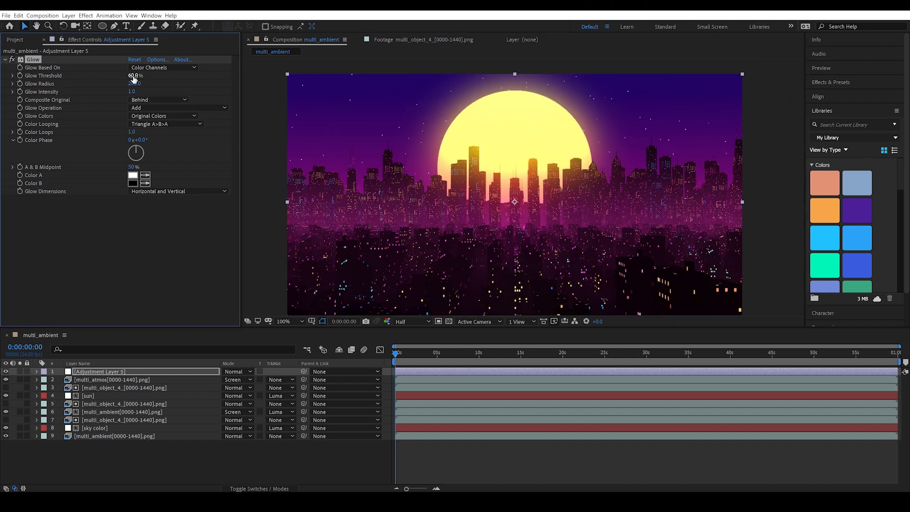
pyautogui.moveTo(134, 75); pyautogui.dragTo(186, 79)
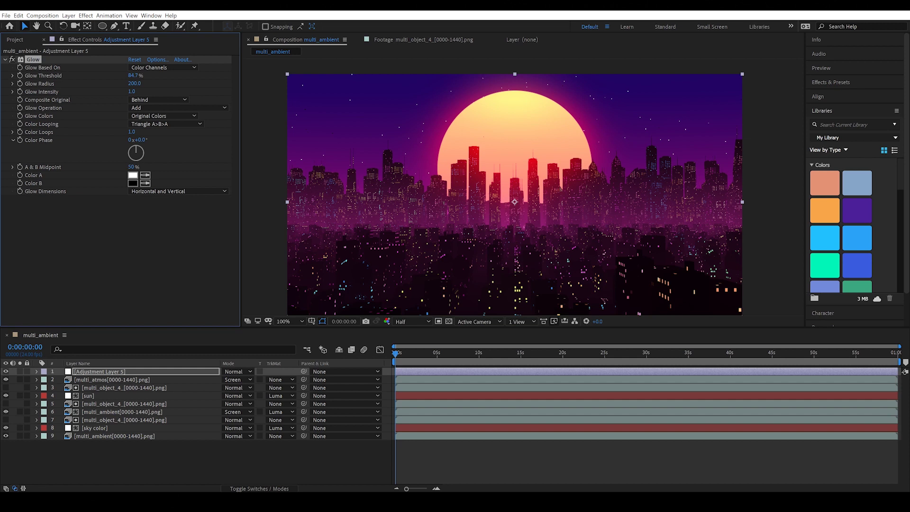
pyautogui.hotkey('alt', 'Tab')
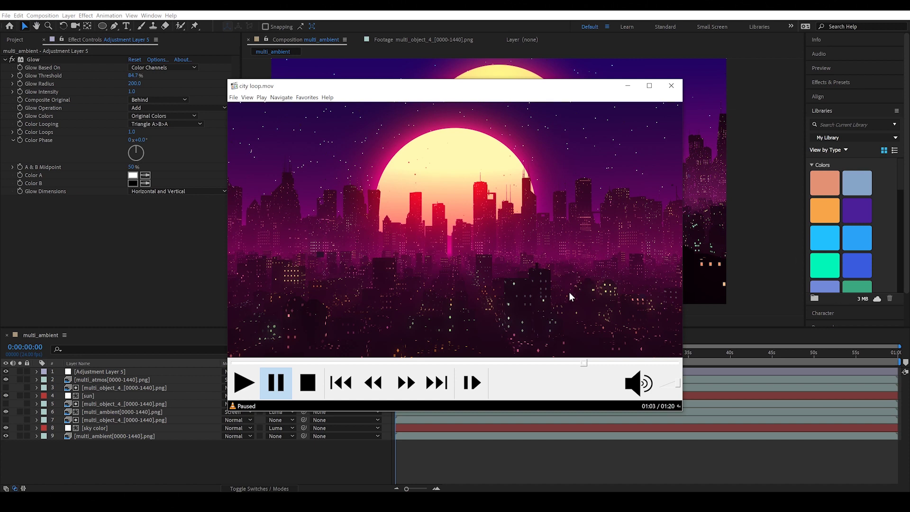
pyautogui.click(325, 446)
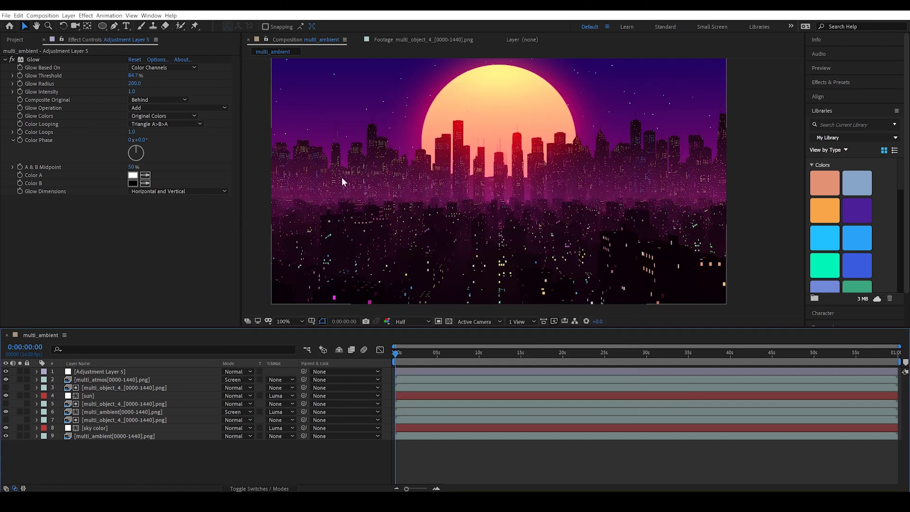
# - Duplicate the bottom multi_ambient layer and add a Tint mapping white to saturated orange
pyautogui.click(124, 436)
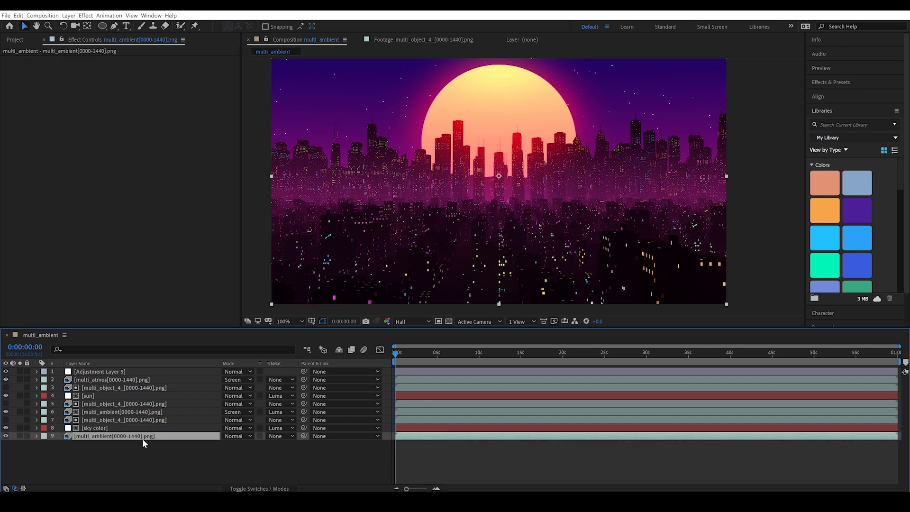
pyautogui.hotkey('ctrl', 'd')
pyautogui.rightClick(120, 438)
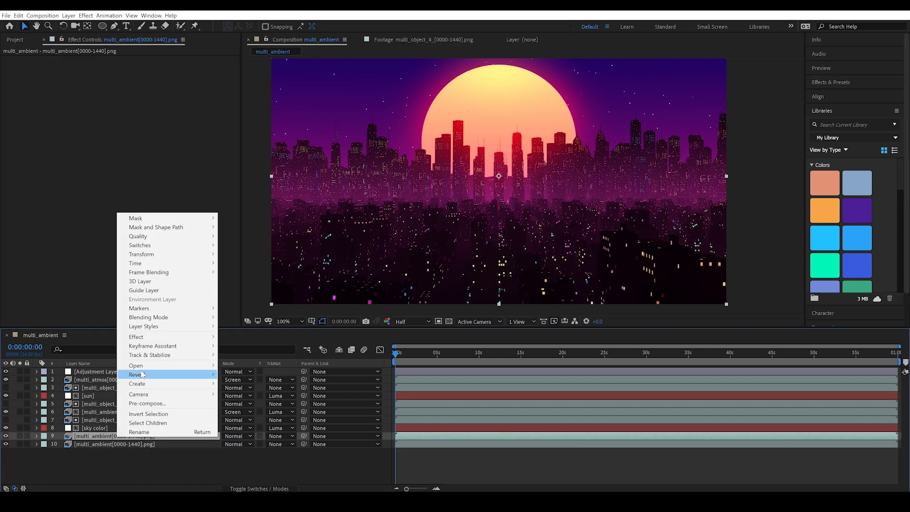
pyautogui.moveTo(162, 338)
pyautogui.moveTo(285, 153)
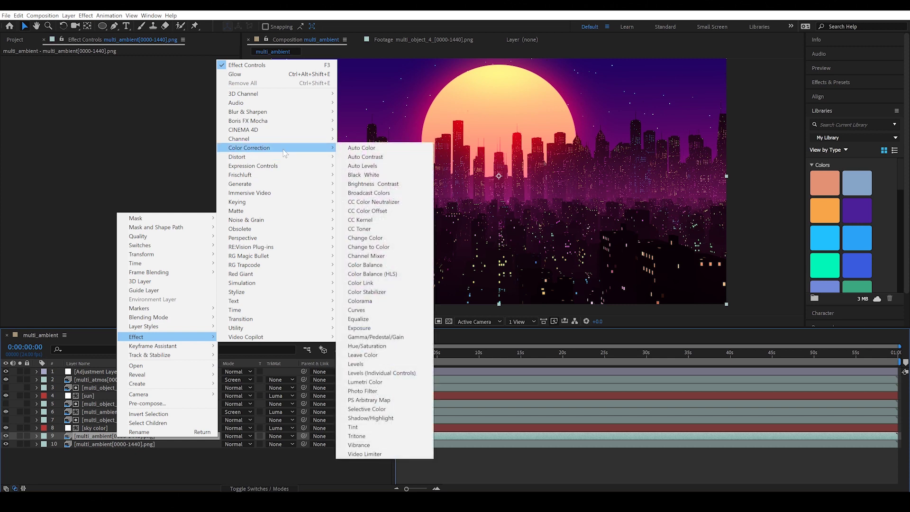
pyautogui.click(356, 427)
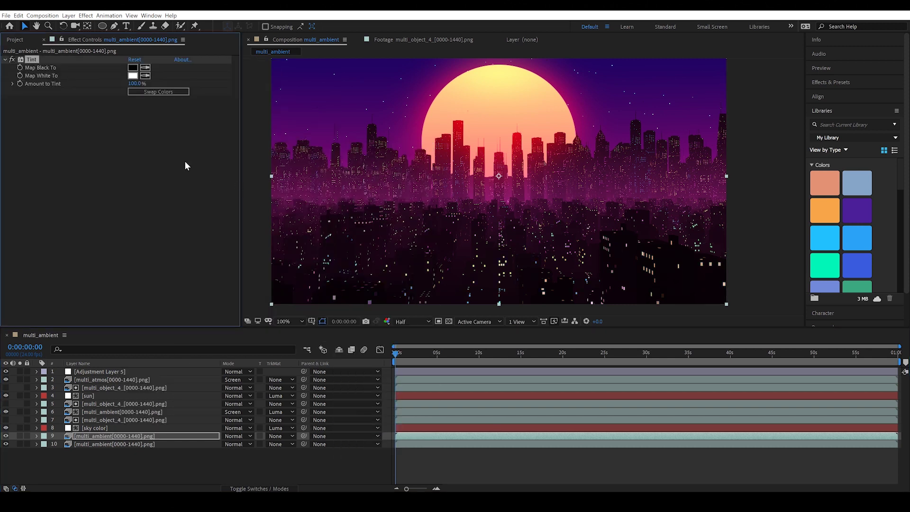
pyautogui.click(133, 75)
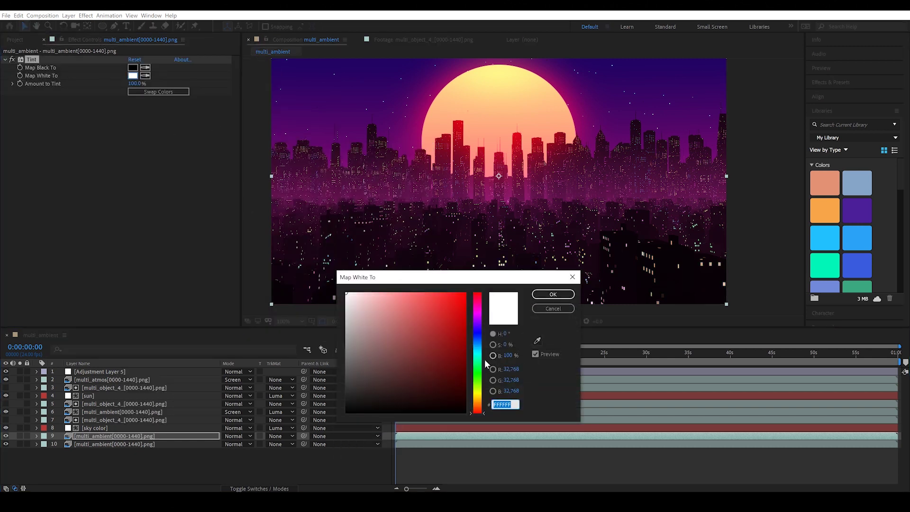
pyautogui.moveTo(477, 408); pyautogui.dragTo(477, 402)
pyautogui.click(507, 334)
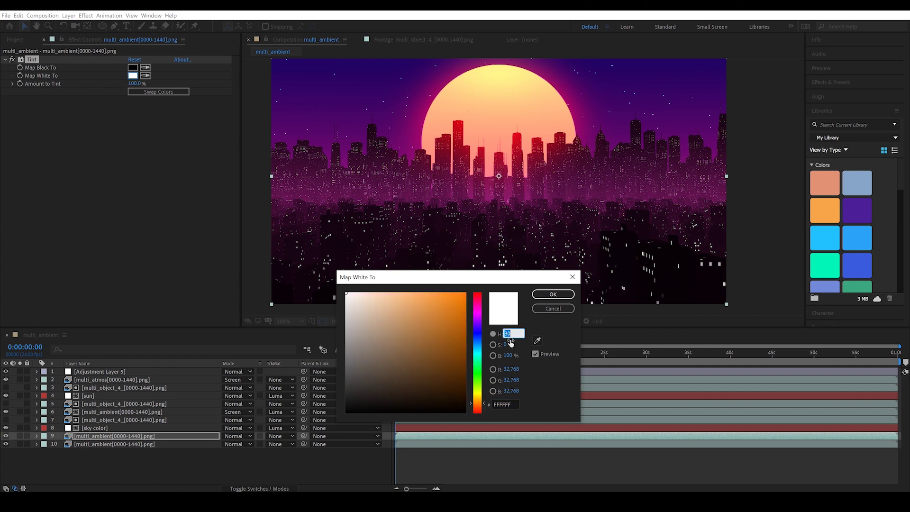
pyautogui.moveTo(419, 328); pyautogui.dragTo(543, 269)
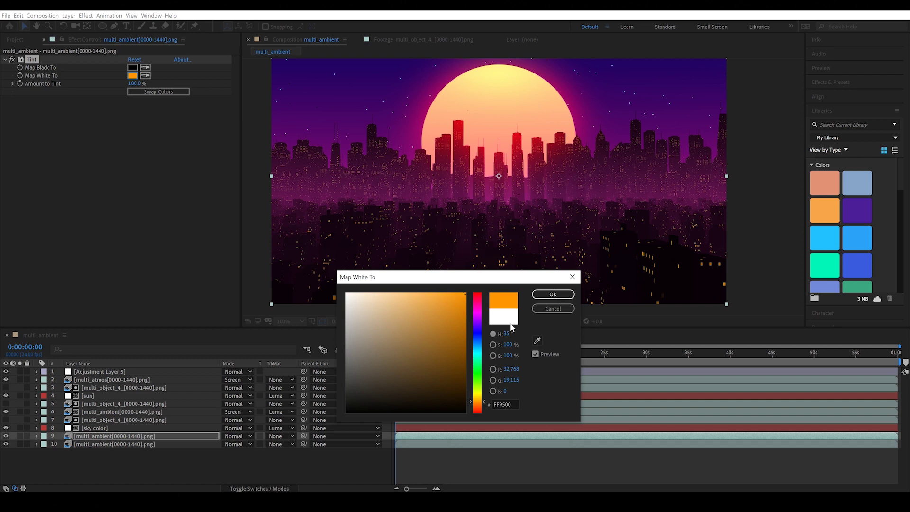
pyautogui.click(545, 294)
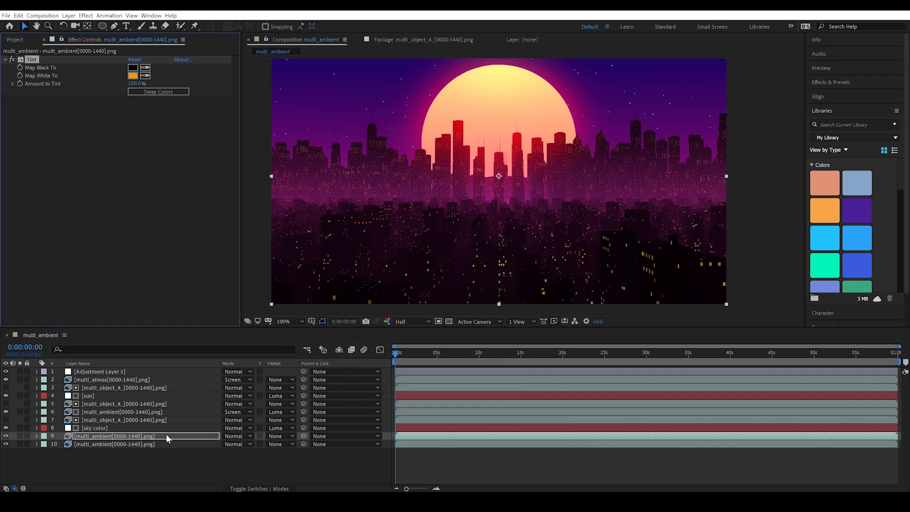
# - Set the tinted layer's opacity to 50%
pyautogui.press('t')
pyautogui.click(227, 445)
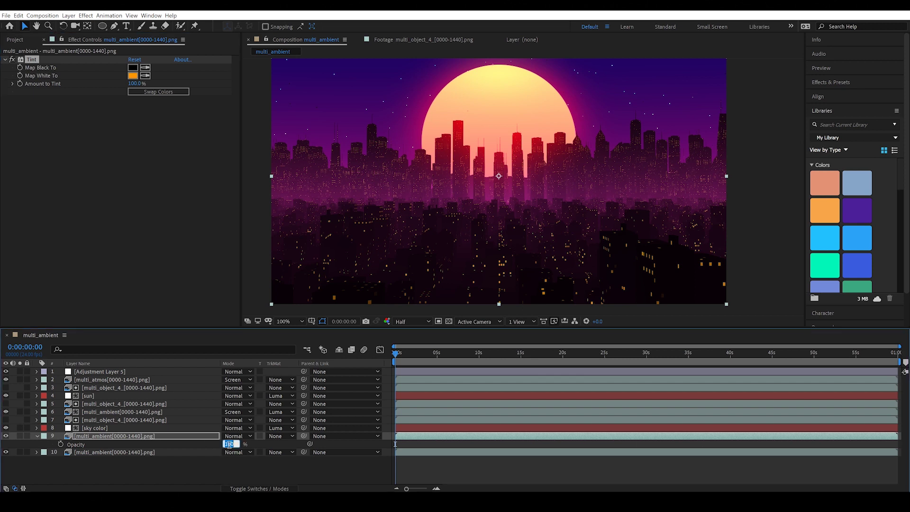
pyautogui.press('Return')
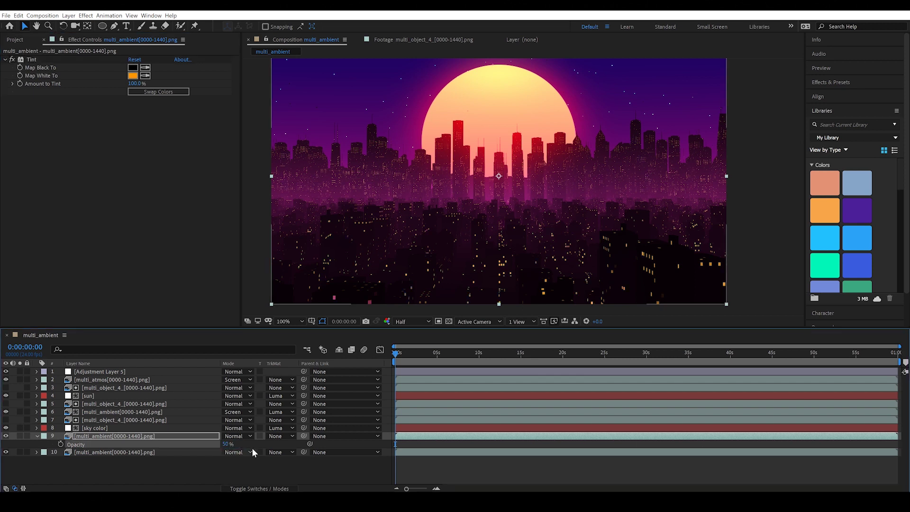
pyautogui.click(113, 466)
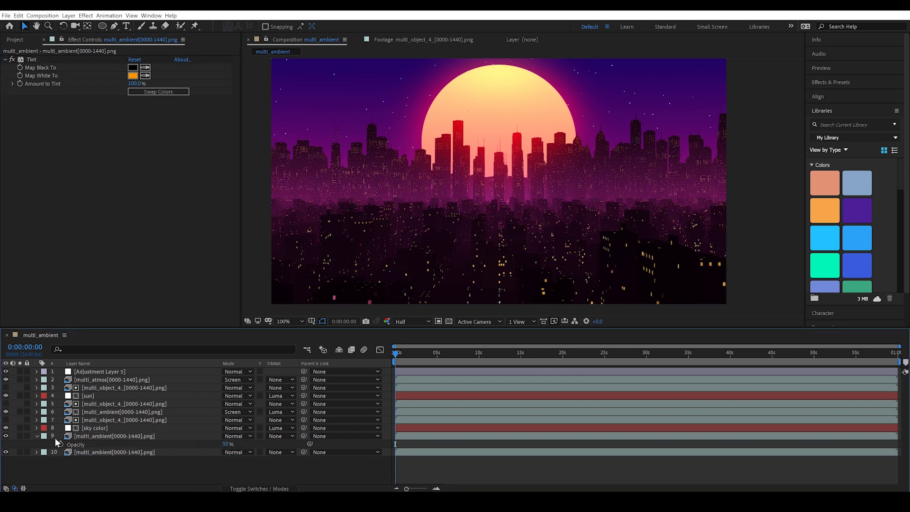
# - Toggle layer 9's visibility and compare it against the city loop reference video
pyautogui.click(5, 436)
pyautogui.click(5, 436)
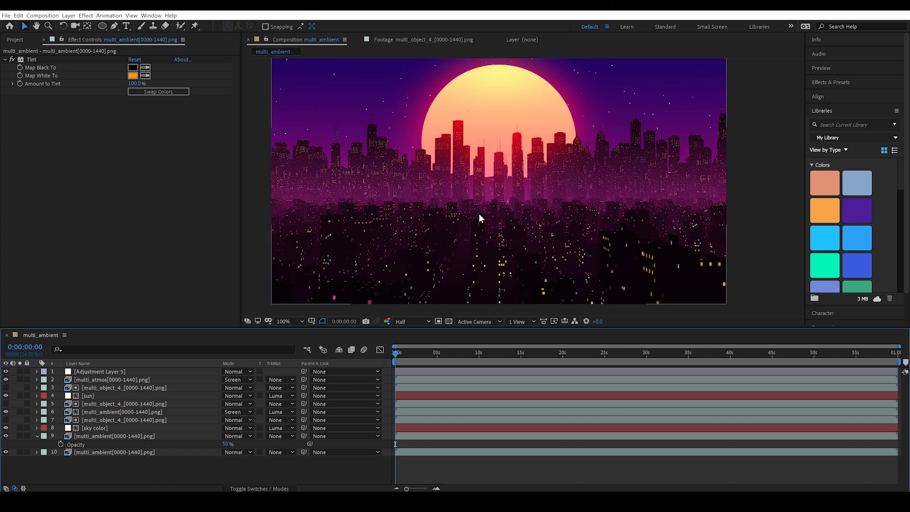
pyautogui.hotkey('alt', 'Tab')
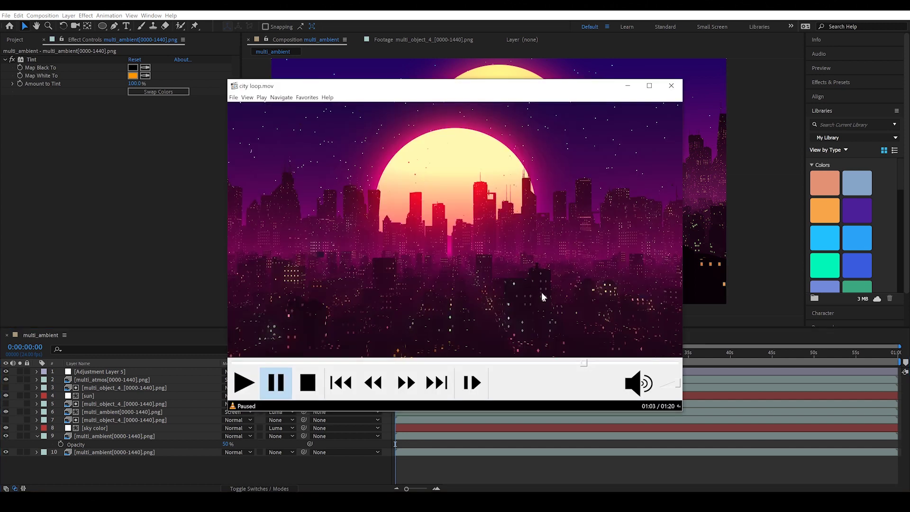
pyautogui.click(158, 459)
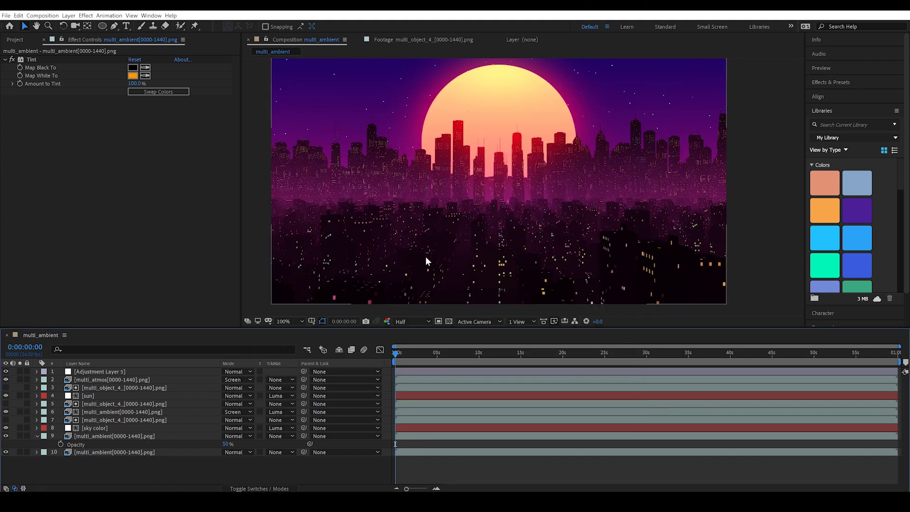
pyautogui.click(37, 436)
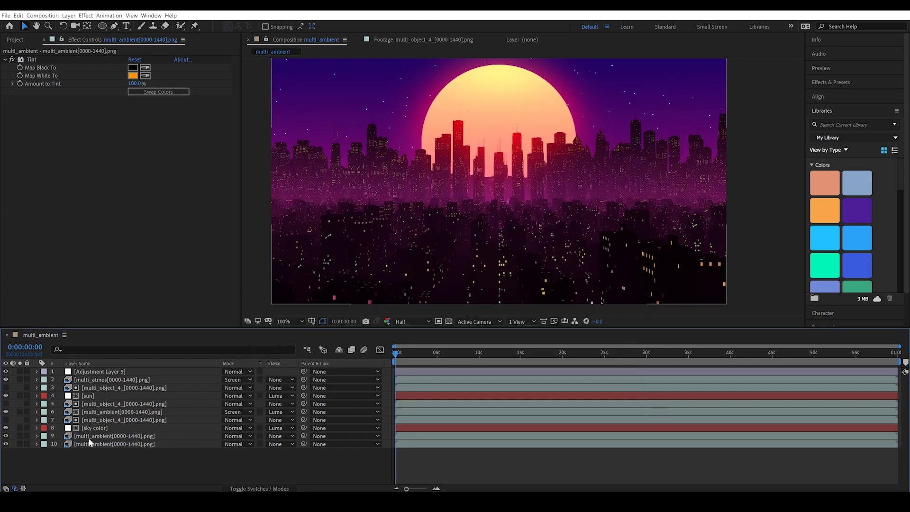
# - Precompose the two multi_ambient layers into a precomp named 'light pre'
pyautogui.click(88, 436)
pyautogui.keyDown('shift'); pyautogui.click(124, 444); pyautogui.keyUp('shift')
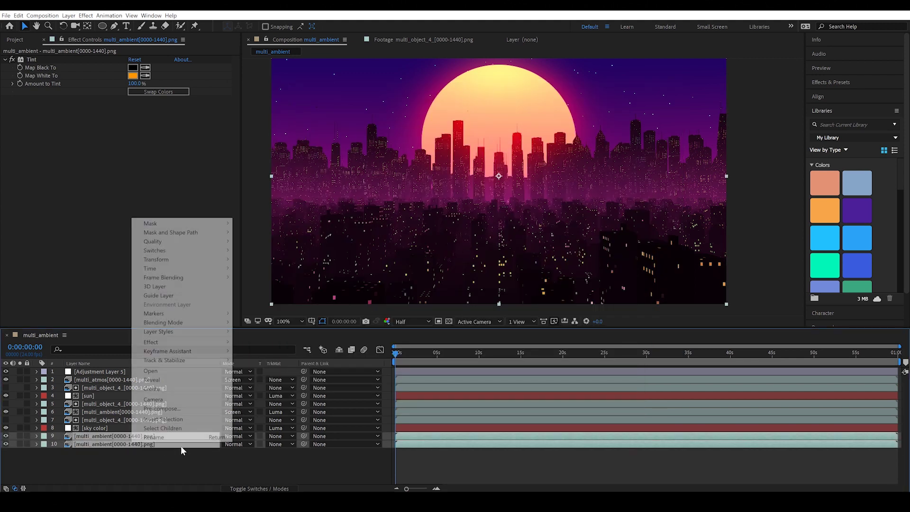
pyautogui.click(184, 409)
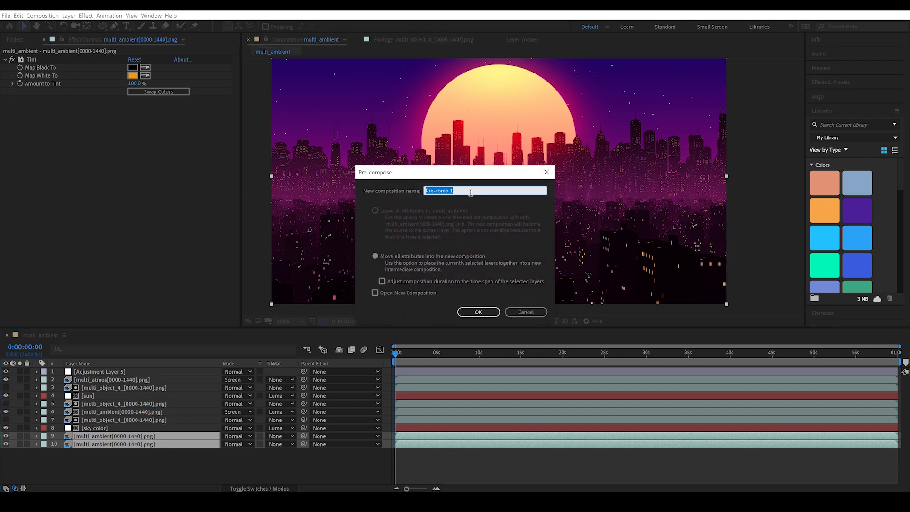
pyautogui.write('light pre')
pyautogui.click(476, 315)
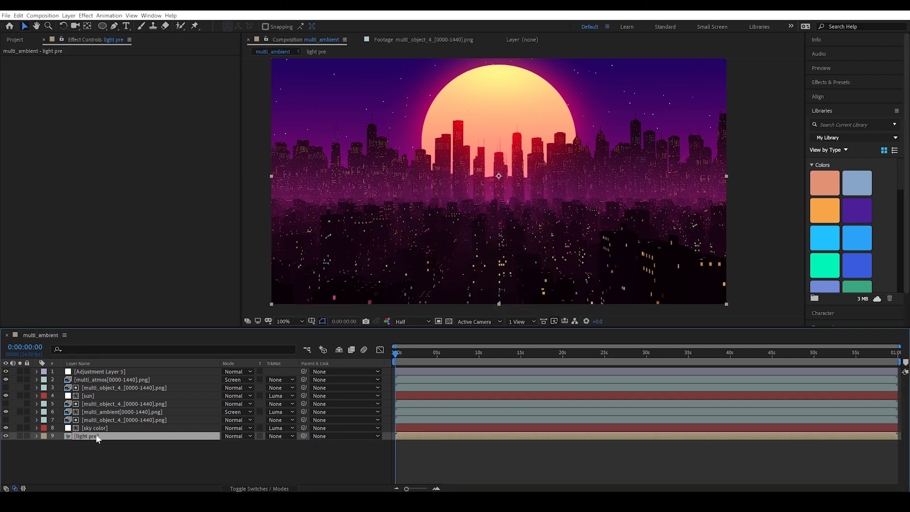
# - Apply Glow to the light pre layer with a Glow Radius of 20
pyautogui.rightClick(93, 436)
pyautogui.moveTo(152, 336)
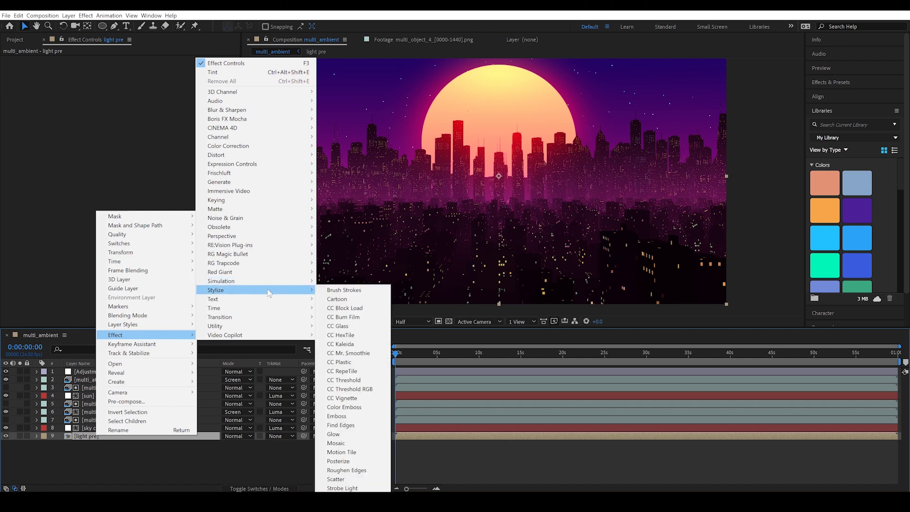
pyautogui.click(360, 433)
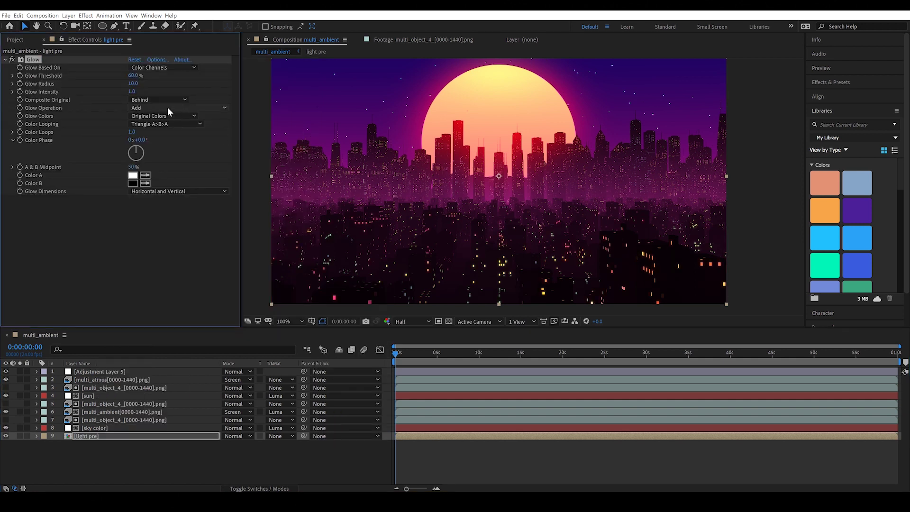
pyautogui.click(133, 84)
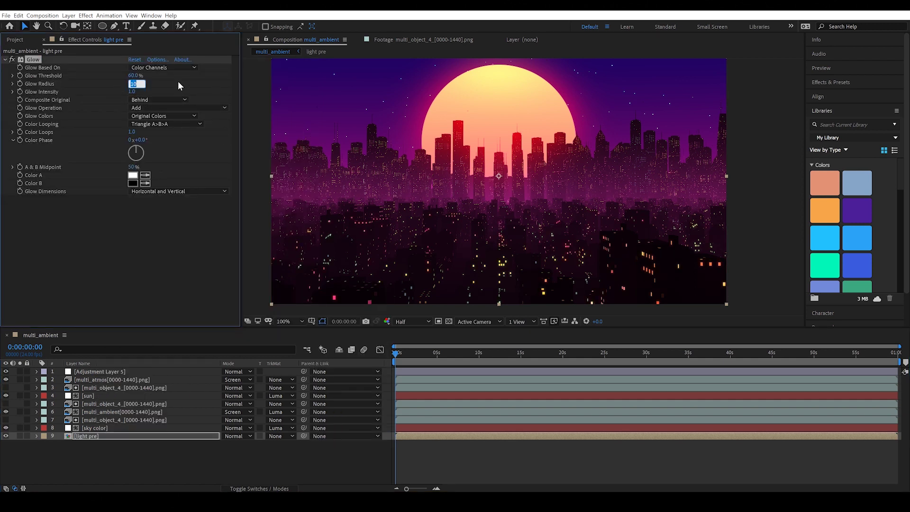
pyautogui.write('20')
pyautogui.press('Return')
# - Set the Glow Threshold to 60% and toggle the Glow off and on to compare
pyautogui.moveTo(133, 75); pyautogui.dragTo(119, 74)
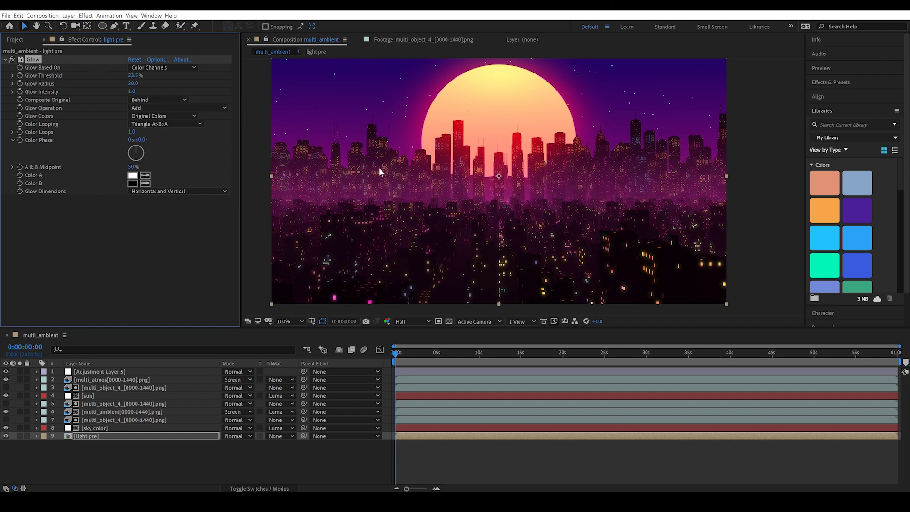
pyautogui.moveTo(134, 76); pyautogui.dragTo(121, 75)
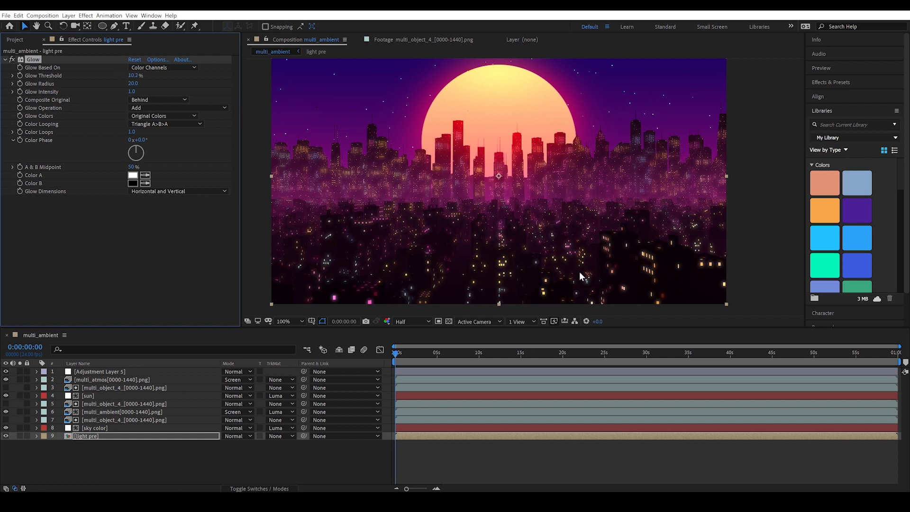
pyautogui.hotkey('ctrl', 'z')
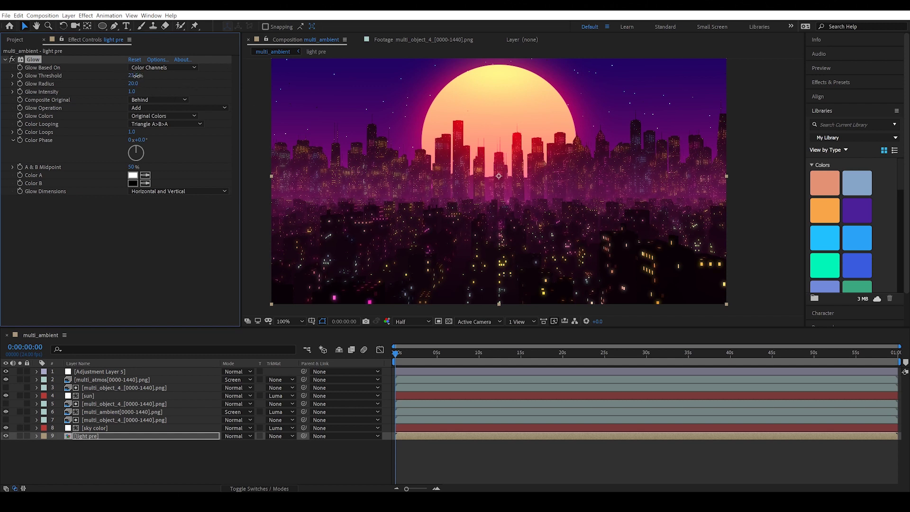
pyautogui.click(138, 76)
pyautogui.write('60')
pyautogui.press('Return')
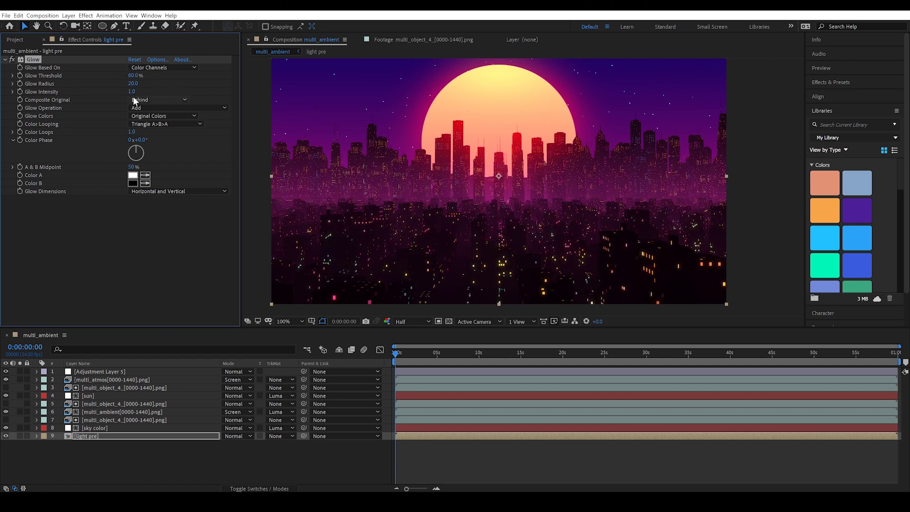
pyautogui.scroll(2, 442, 241)
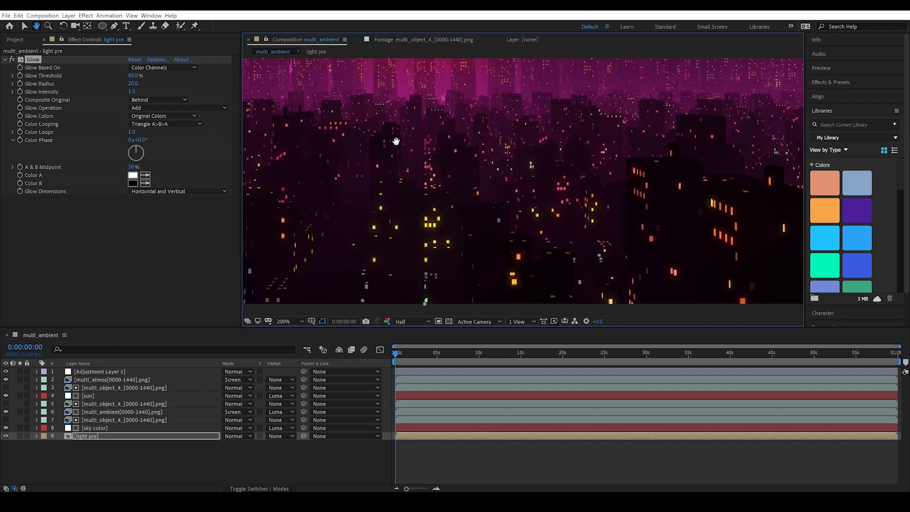
pyautogui.click(12, 60)
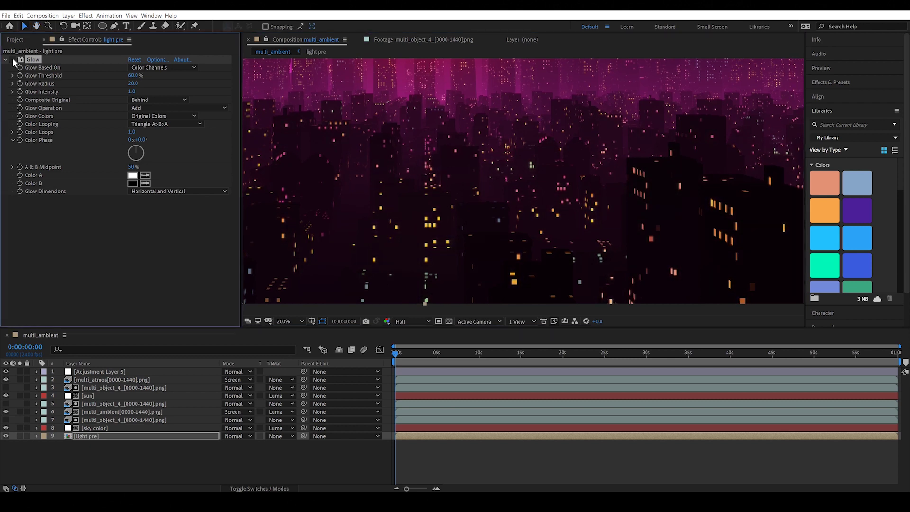
pyautogui.click(13, 60)
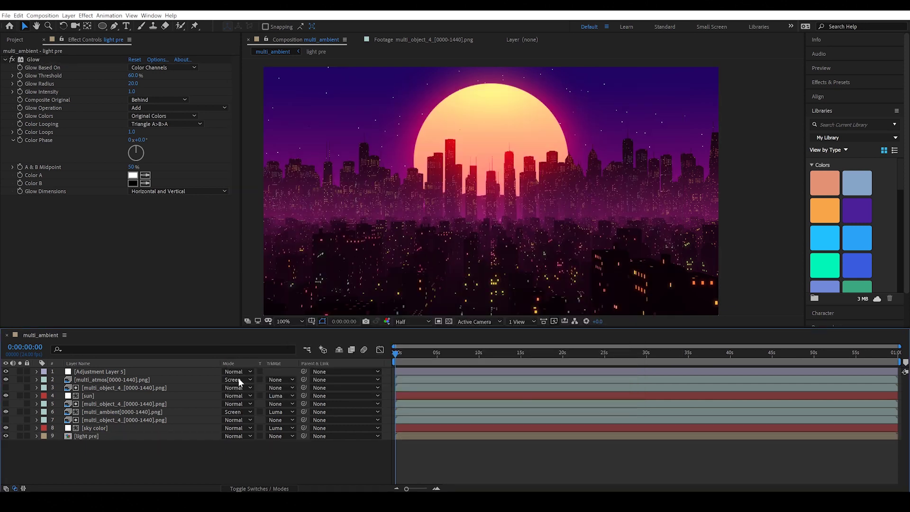
# - Add Adjustment Layer 6 on top with a Curves effect
pyautogui.rightClick(118, 464)
pyautogui.press('Escape')
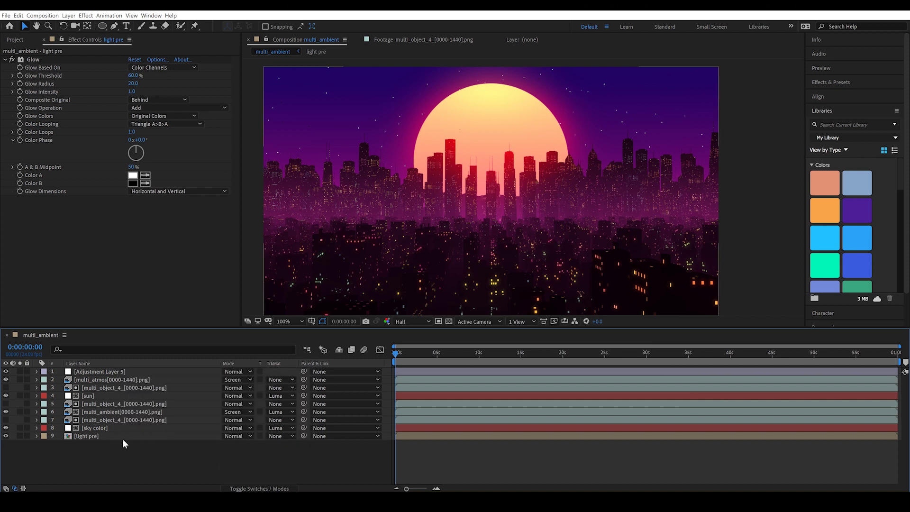
pyautogui.rightClick(125, 450)
pyautogui.moveTo(142, 362)
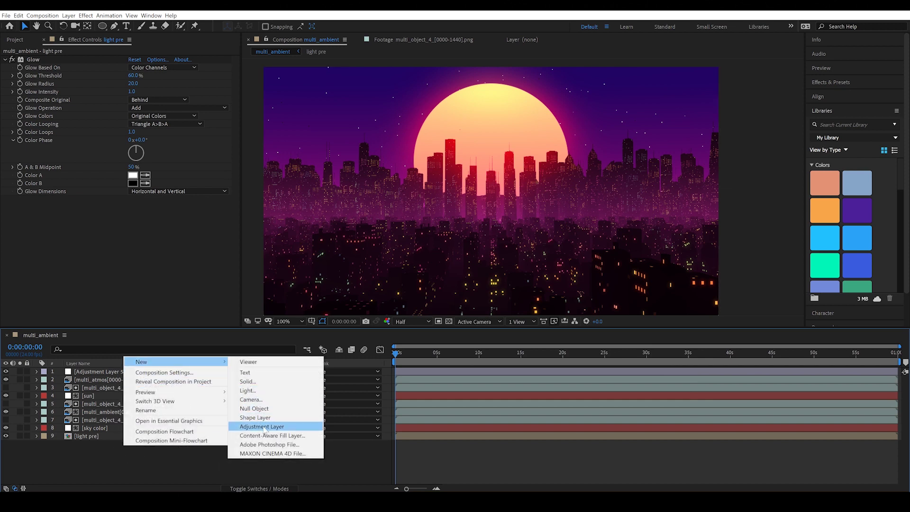
pyautogui.click(255, 426)
pyautogui.rightClick(135, 373)
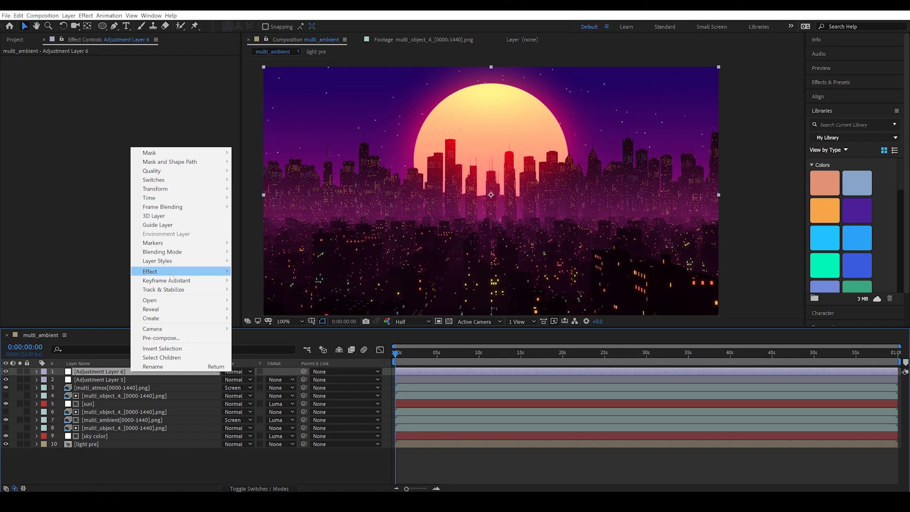
pyautogui.moveTo(171, 272)
pyautogui.moveTo(270, 317)
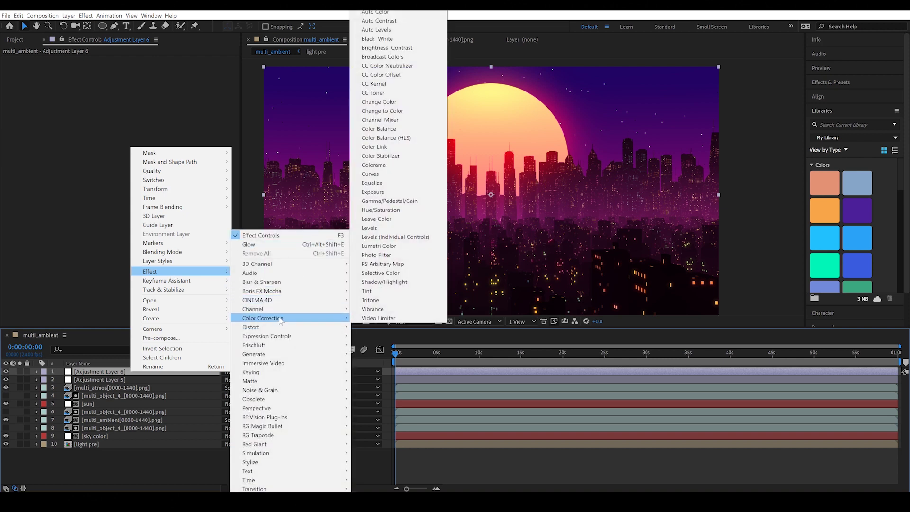
pyautogui.click(405, 176)
# - Lift the shadows on the Red curve and shift the dark end of the Blue curve
pyautogui.click(166, 67)
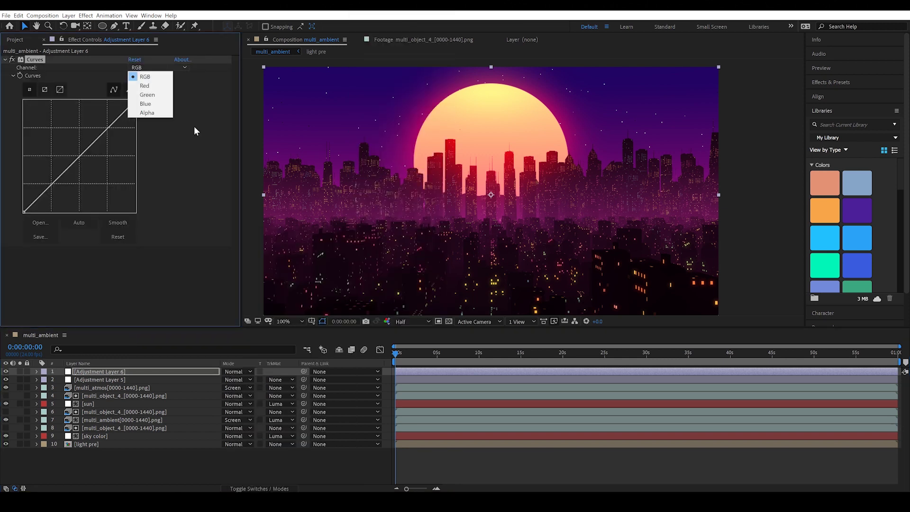
pyautogui.click(157, 89)
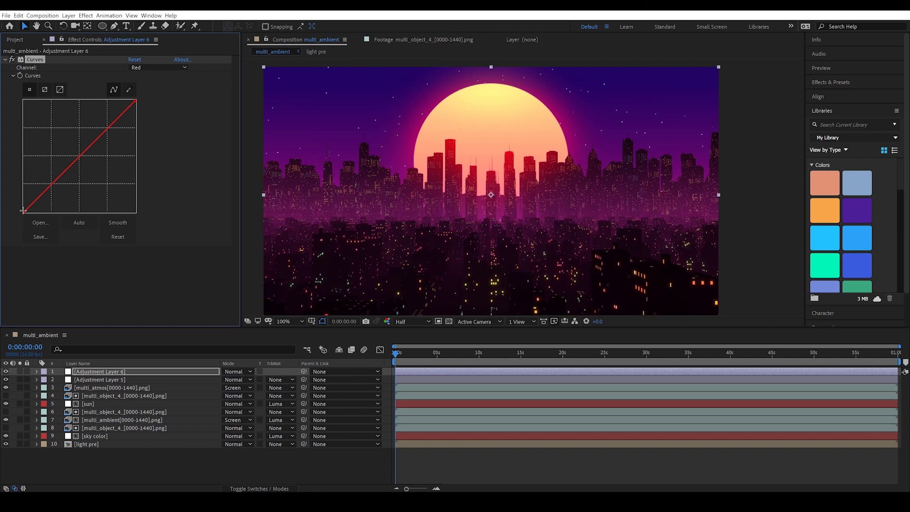
pyautogui.moveTo(21, 214); pyautogui.dragTo(15, 211)
pyautogui.click(158, 67)
pyautogui.click(142, 102)
pyautogui.moveTo(24, 211); pyautogui.dragTo(21, 214)
# - Shape the combined RGB curve into a gentle S-curve, checking against the reference video
pyautogui.click(118, 373)
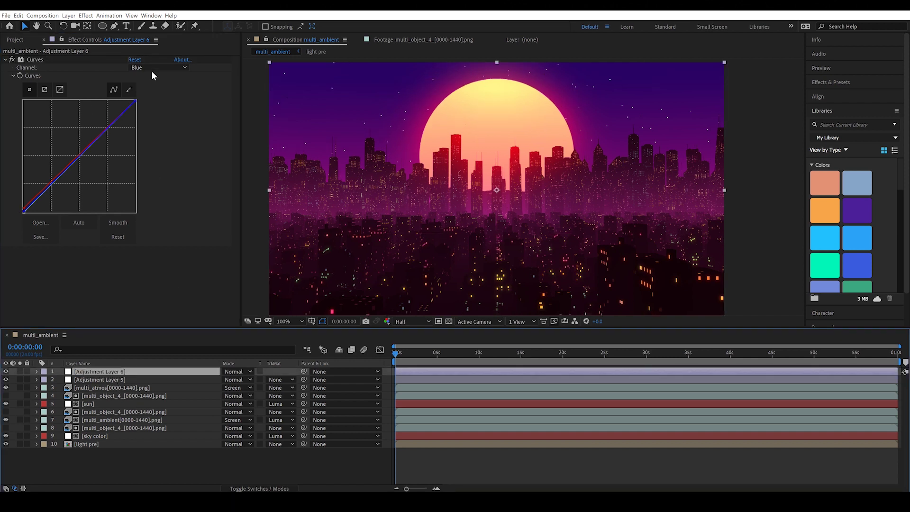
pyautogui.click(153, 68)
pyautogui.click(152, 71)
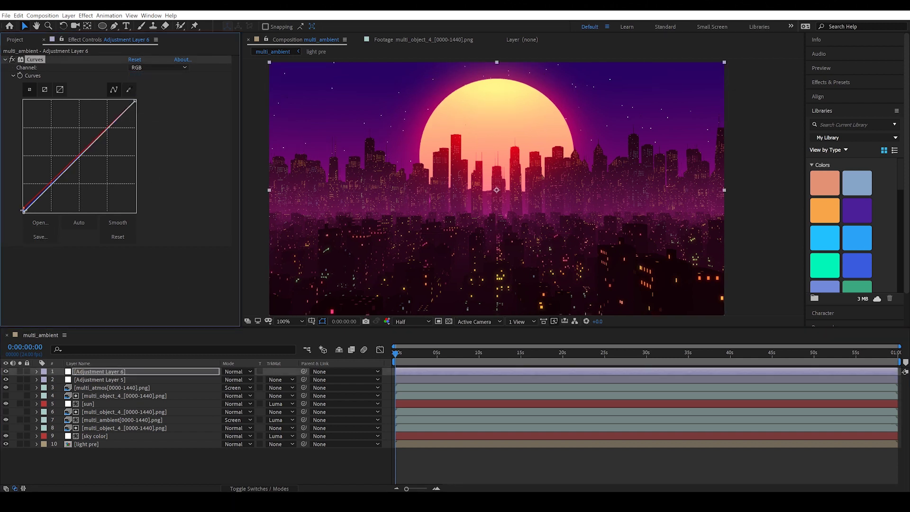
pyautogui.moveTo(25, 211); pyautogui.dragTo(16, 209)
pyautogui.hotkey('alt', 'Tab')
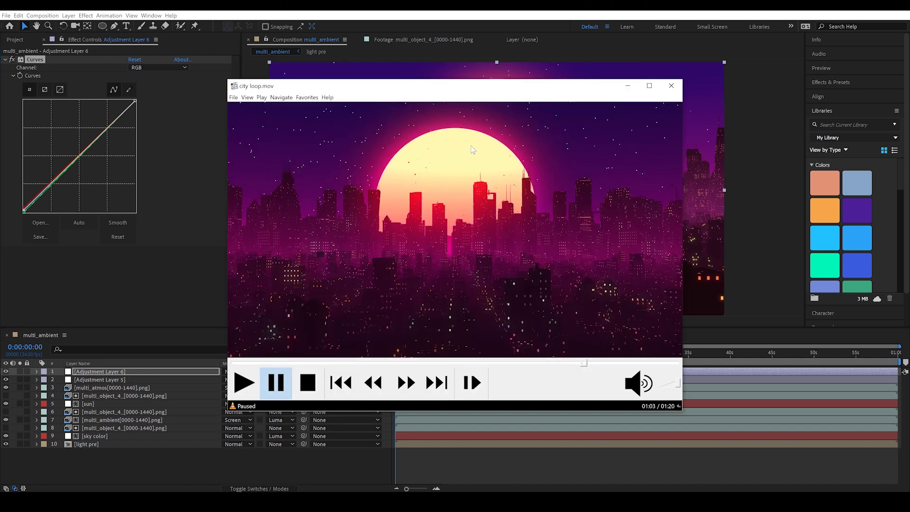
pyautogui.click(155, 373)
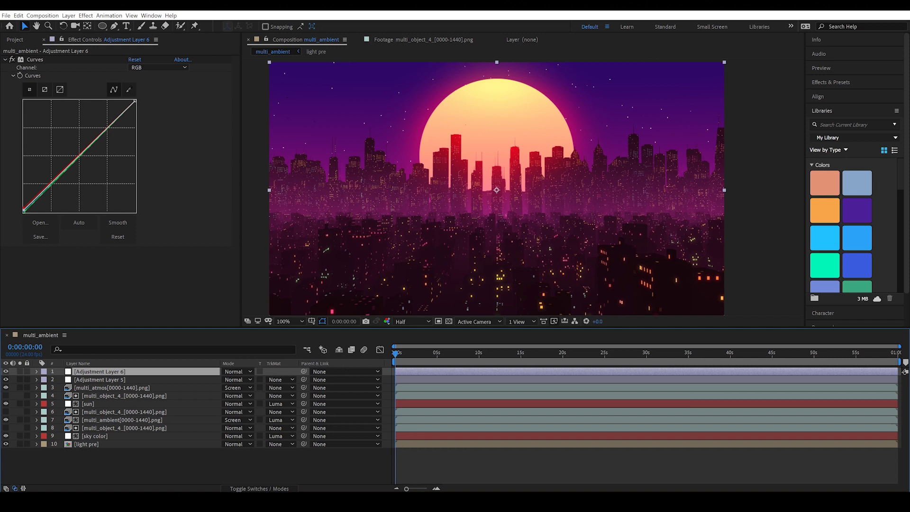
pyautogui.moveTo(108, 128); pyautogui.dragTo(111, 116)
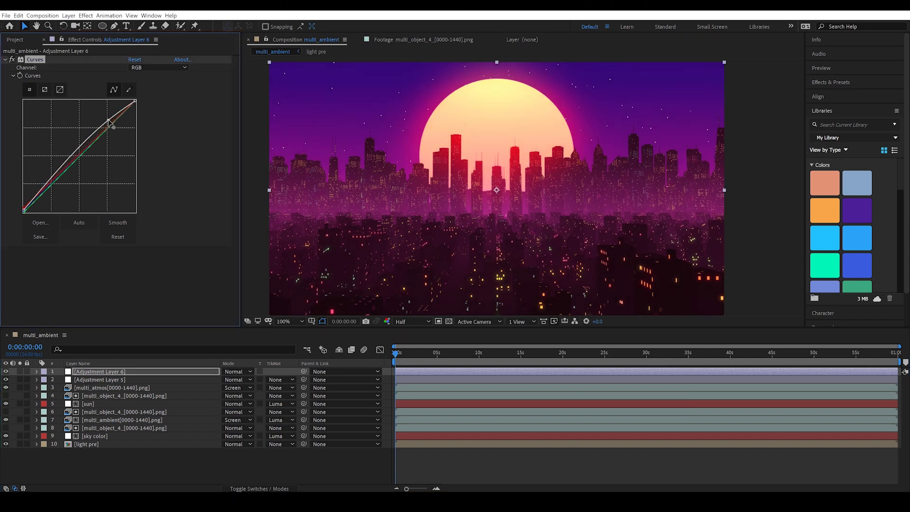
pyautogui.moveTo(77, 157); pyautogui.dragTo(78, 163)
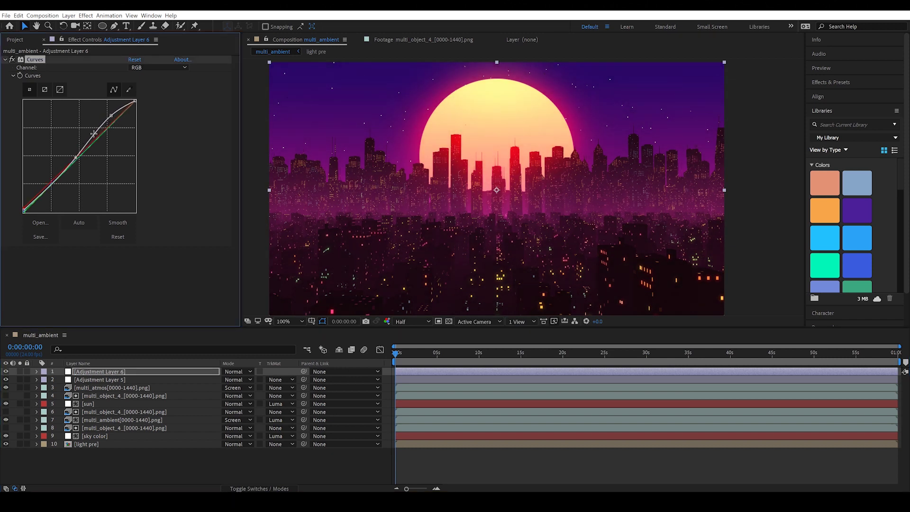
pyautogui.moveTo(110, 115); pyautogui.dragTo(116, 119)
pyautogui.click(96, 404)
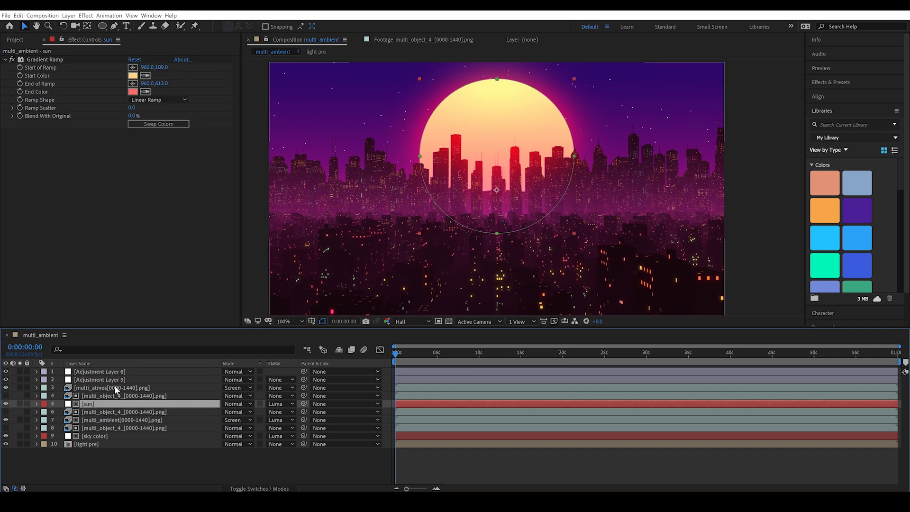
# - Make the sun gradient's start colour a paler yellow and lower Adjustment Layer 5's glow threshold slightly
pyautogui.click(133, 76)
pyautogui.moveTo(404, 301)
pyautogui.mouseDown()
pyautogui.moveTo(391, 294)
pyautogui.moveTo(396, 283)
pyautogui.mouseUp()
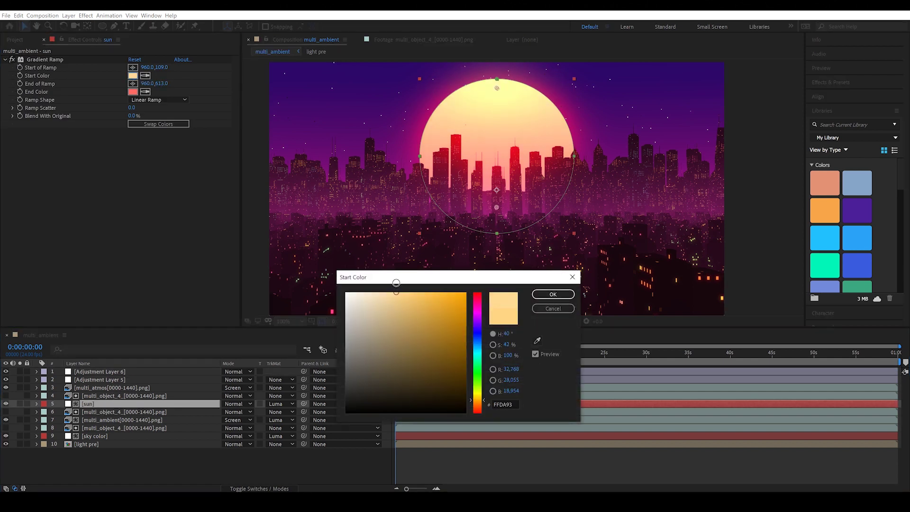
pyautogui.press('Return')
pyautogui.click(100, 379)
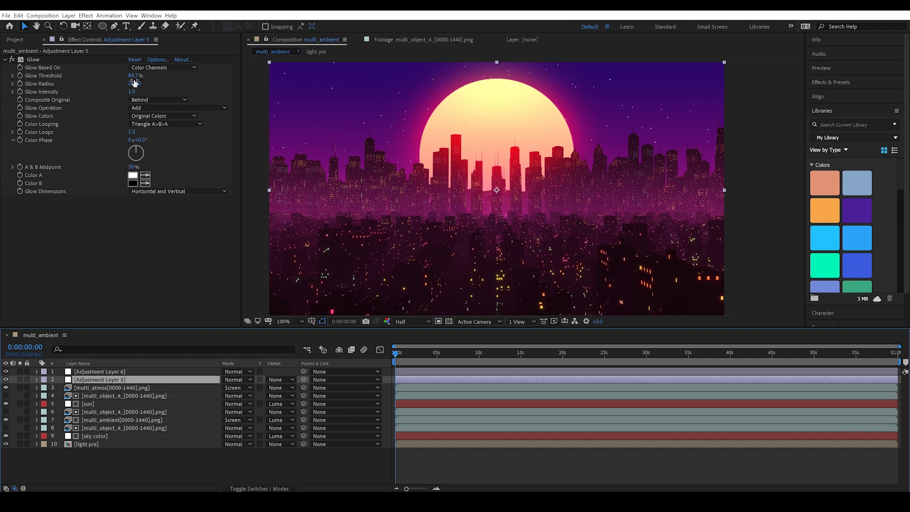
pyautogui.moveTo(133, 75); pyautogui.dragTo(132, 71)
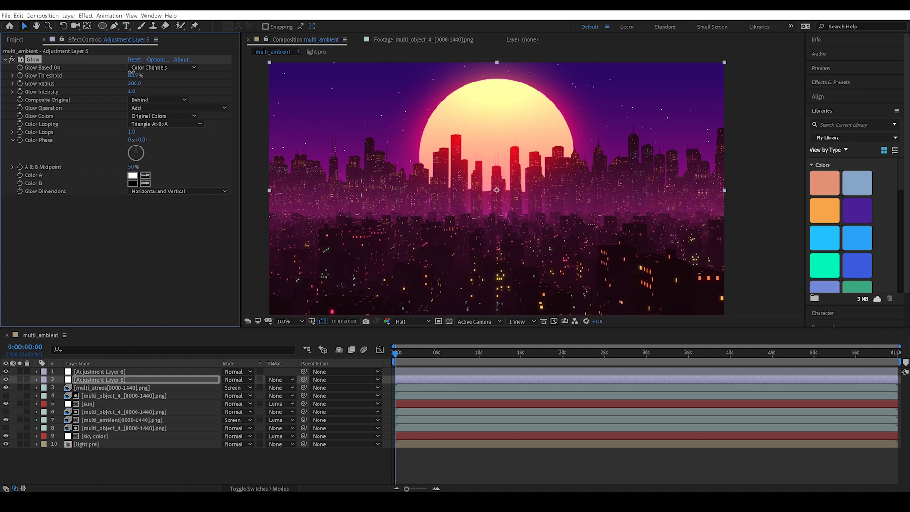
# - Change the sun gradient's end colour to coral red FF574C and preview the animation
pyautogui.click(104, 403)
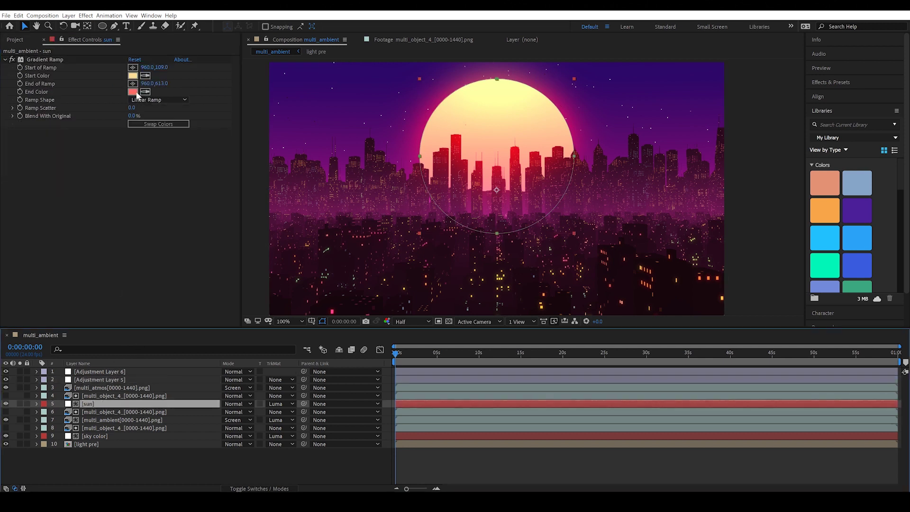
pyautogui.click(132, 91)
pyautogui.moveTo(420, 335); pyautogui.dragTo(430, 273)
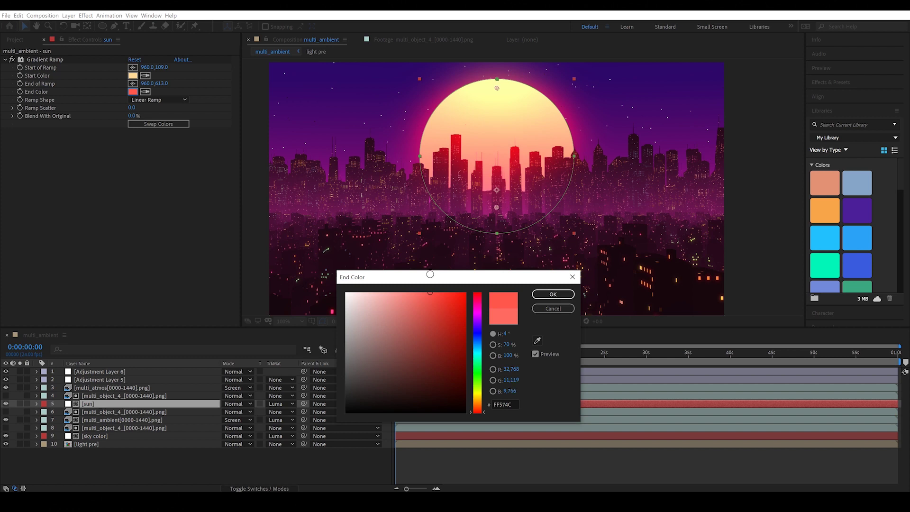
pyautogui.click(552, 293)
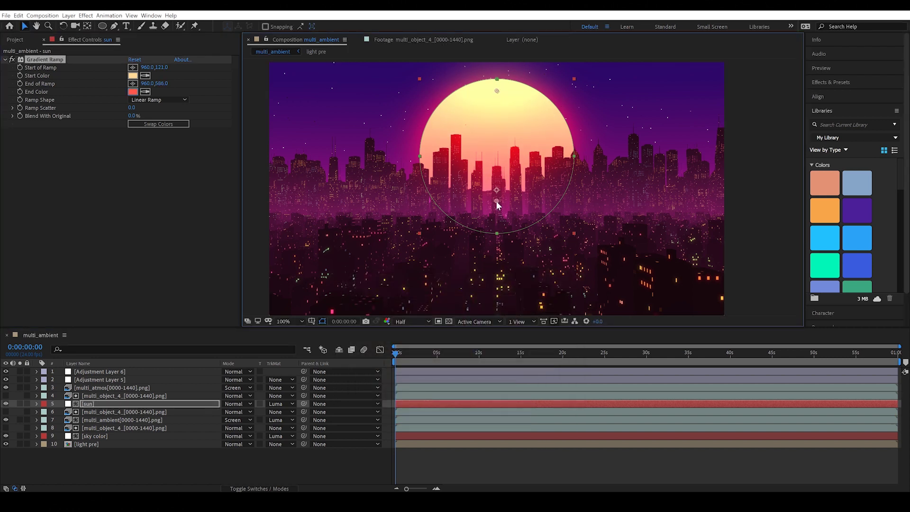
pyautogui.click(206, 463)
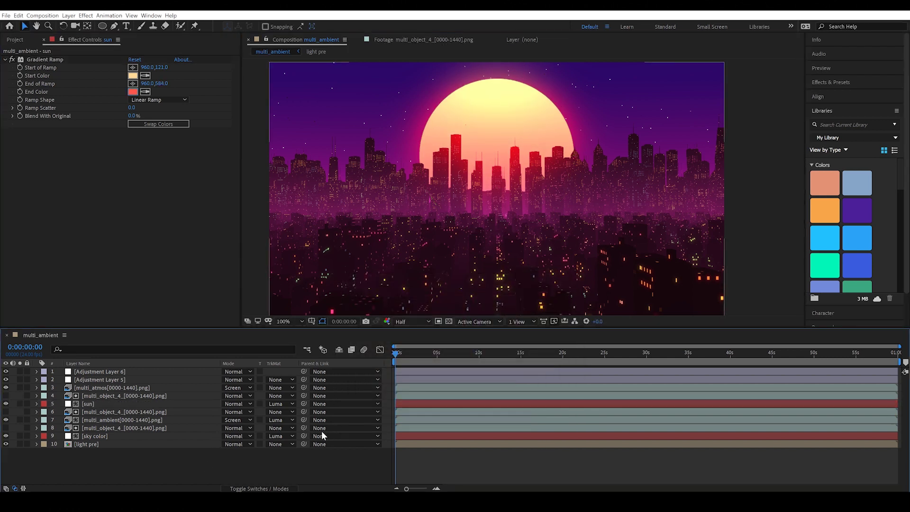
pyautogui.press('space')
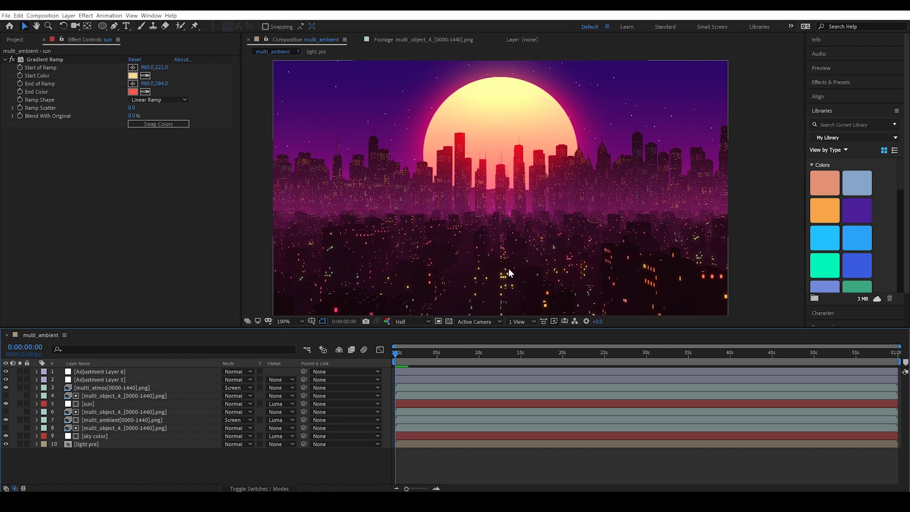
# - Select all ten layers and precompose them as 'main pre 1'
pyautogui.moveTo(154, 456); pyautogui.dragTo(133, 369)
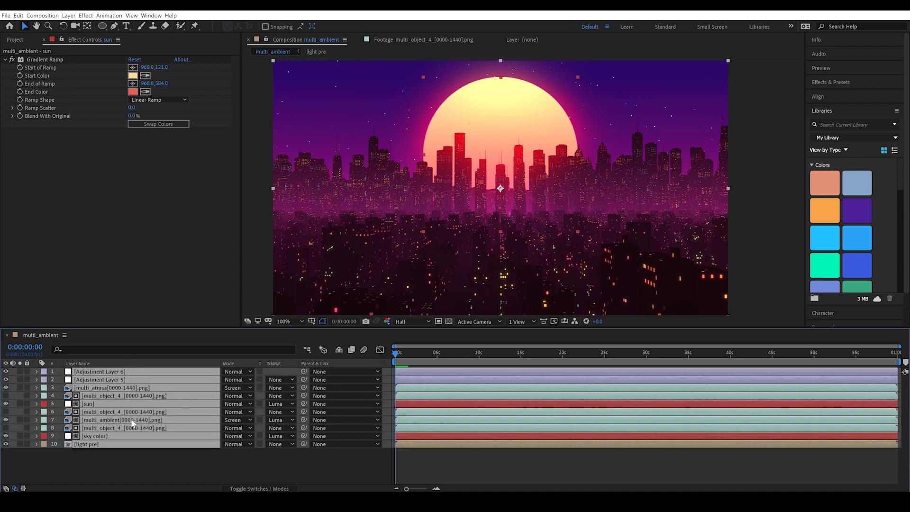
pyautogui.rightClick(131, 419)
pyautogui.click(142, 383)
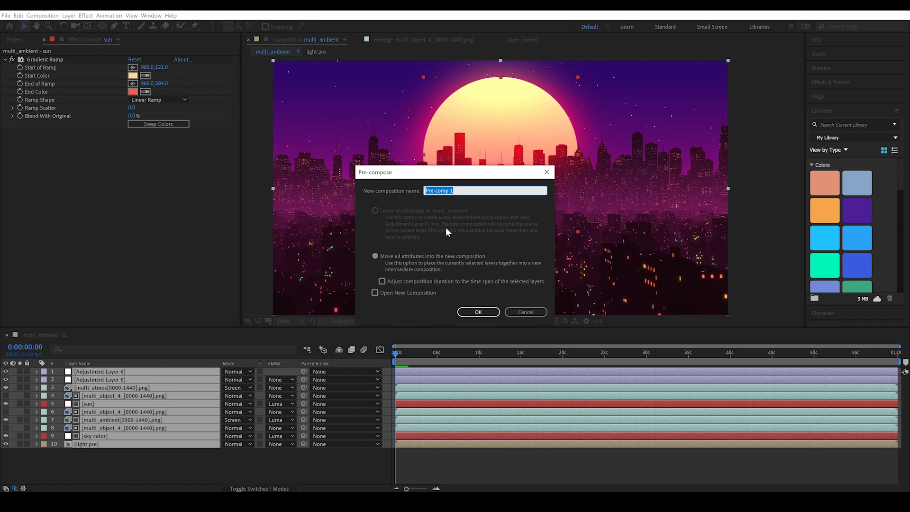
pyautogui.write('main pre')
pyautogui.press('Return')
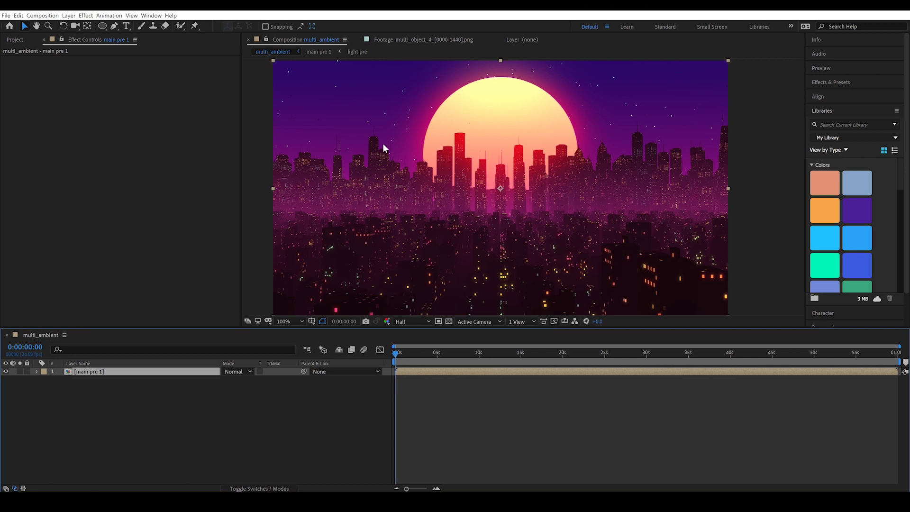
# - Start the work area at frame 1 (0:00:00:01) and trim the composition to it
pyautogui.click(896, 353)
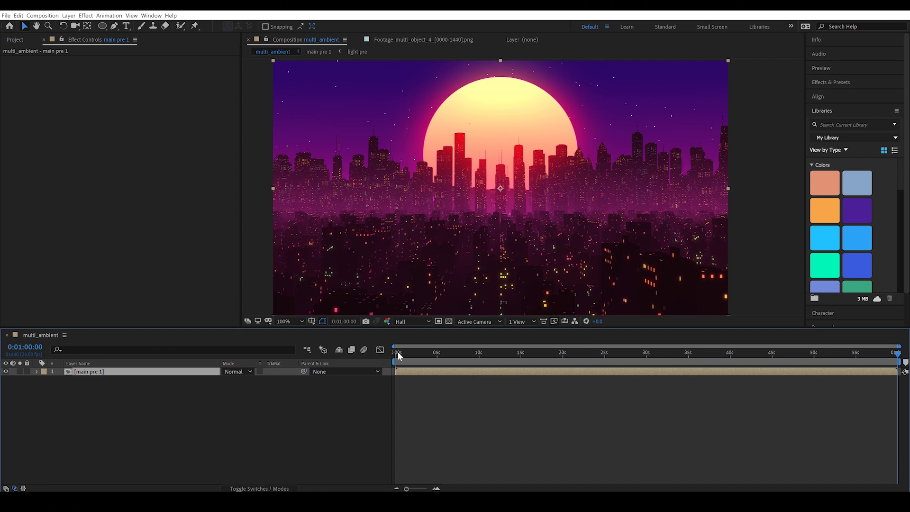
pyautogui.click(397, 354)
pyautogui.press('pagedown')
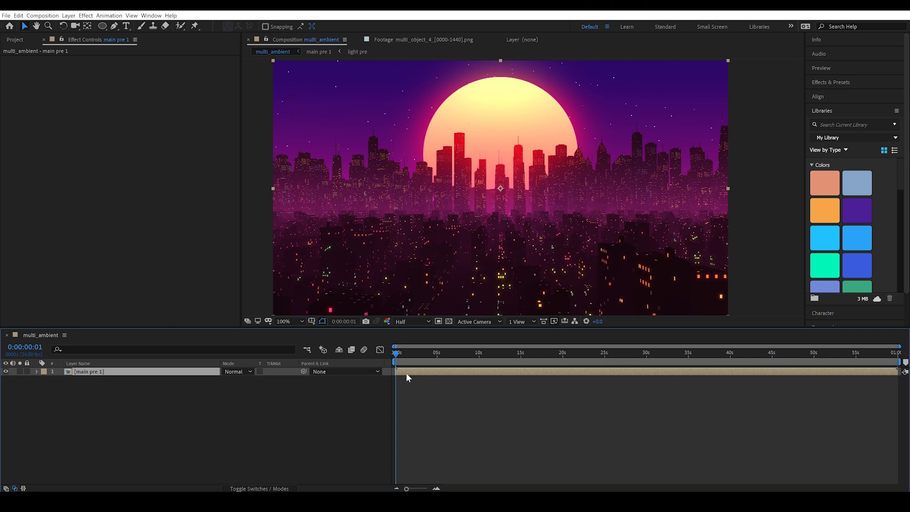
pyautogui.click(389, 354)
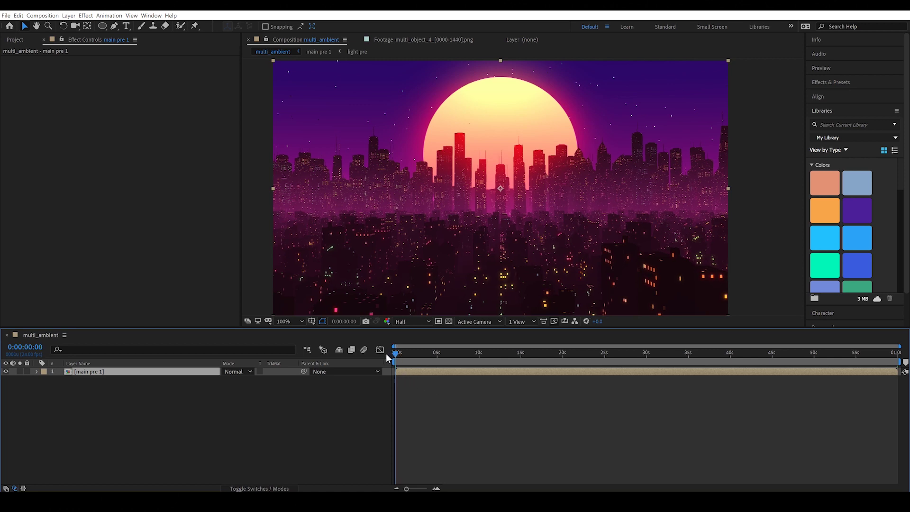
pyautogui.press('pagedown')
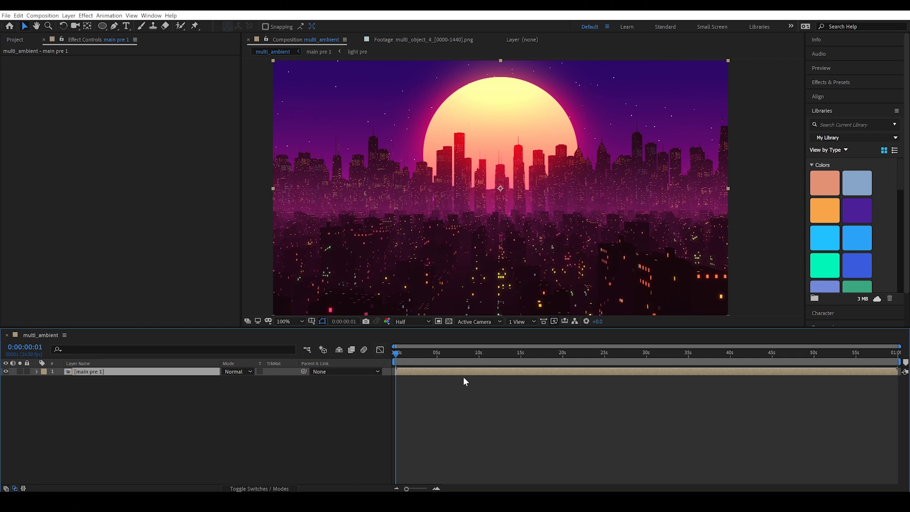
pyautogui.click(410, 361)
pyautogui.rightClick(411, 361)
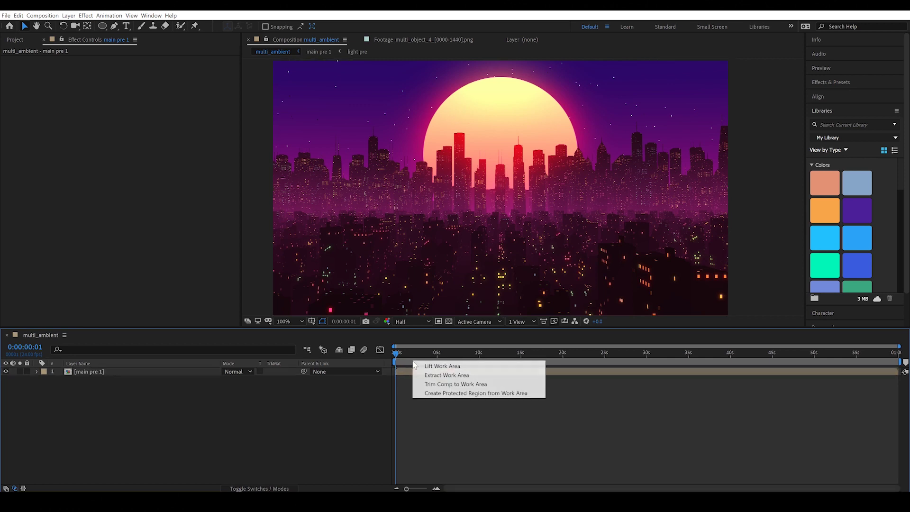
pyautogui.click(435, 383)
pyautogui.moveTo(417, 354); pyautogui.dragTo(375, 357)
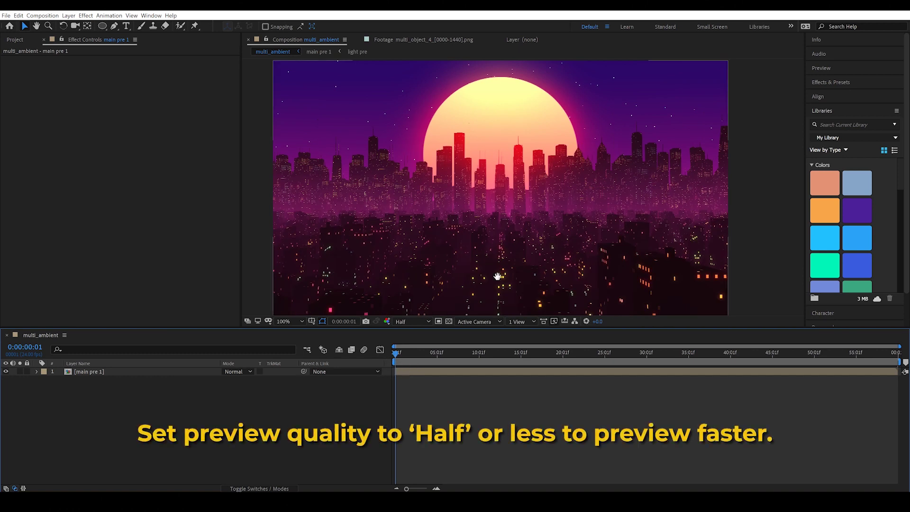
# - Start preview playback of the trimmed multi_ambient composition
pyautogui.press('space')
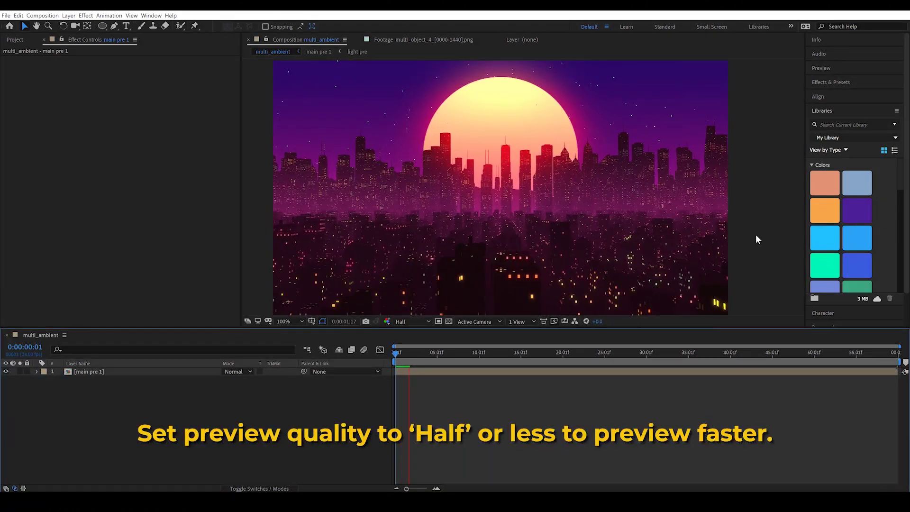